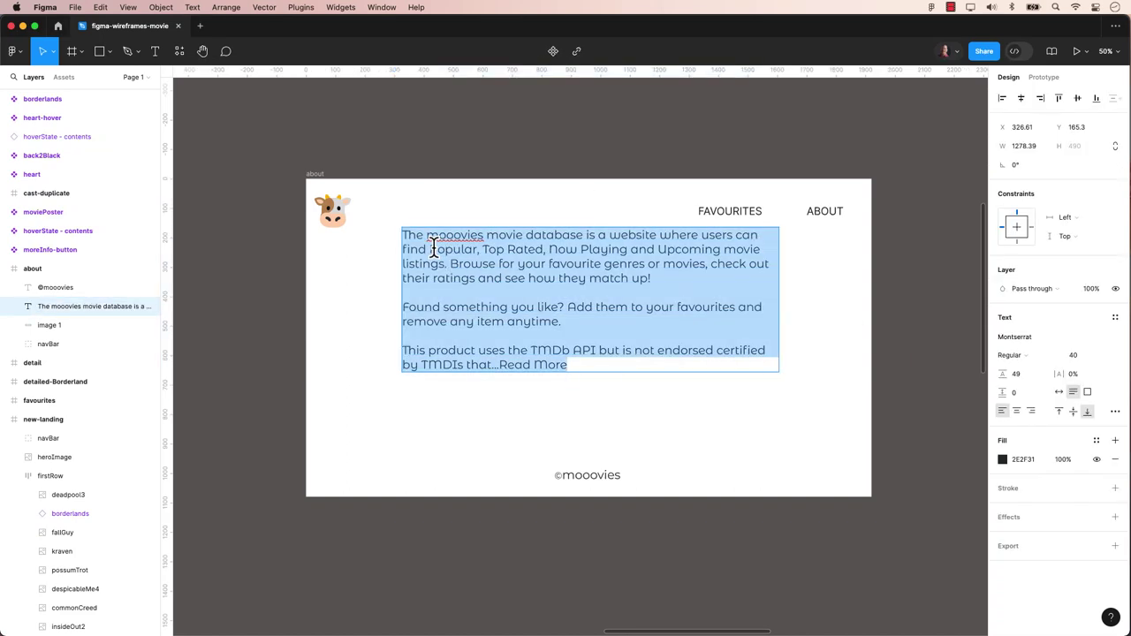
Make the phrase 'Popular, Top Rated, Now Playing and Upcoming' SemiBold with a red FA0404 fill
{"action": "left_click_drag", "start_coordinate": [431, 250], "coordinate": [721, 255]}
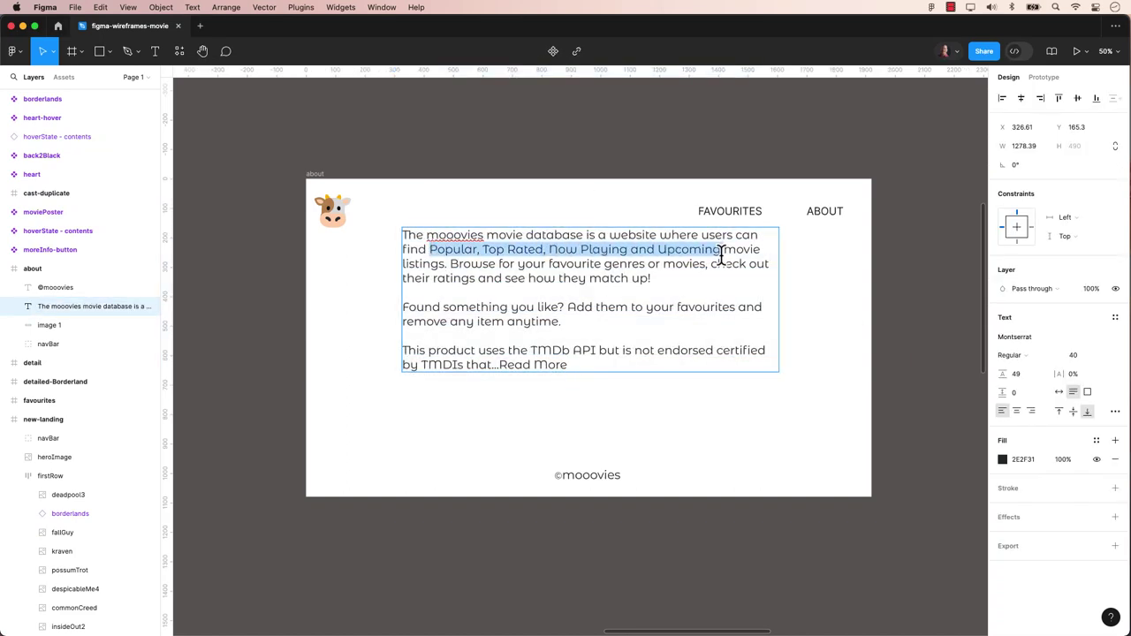
{"action": "left_click", "coordinate": [1022, 359]}
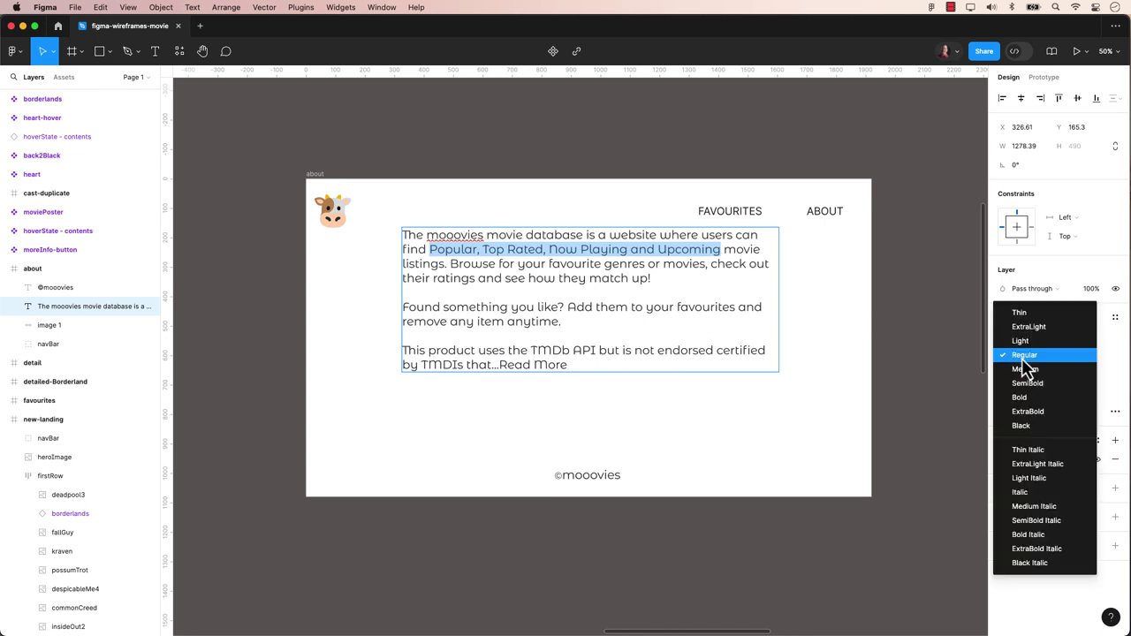
{"action": "left_click", "coordinate": [1032, 367]}
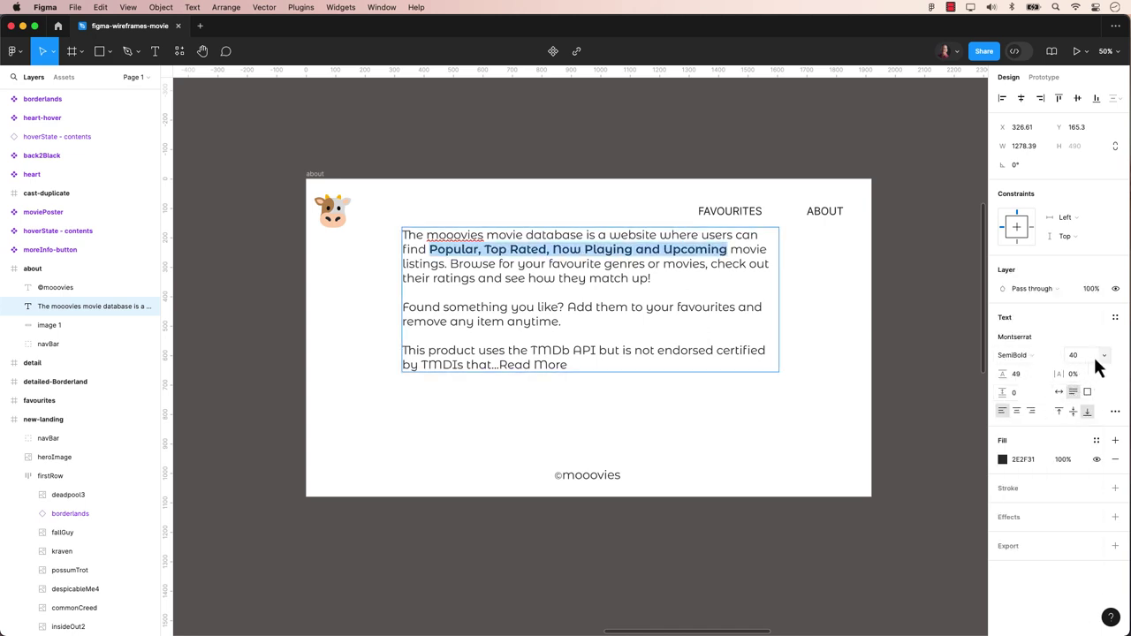
{"action": "left_click", "coordinate": [1002, 460]}
{"action": "left_click", "coordinate": [985, 341]}
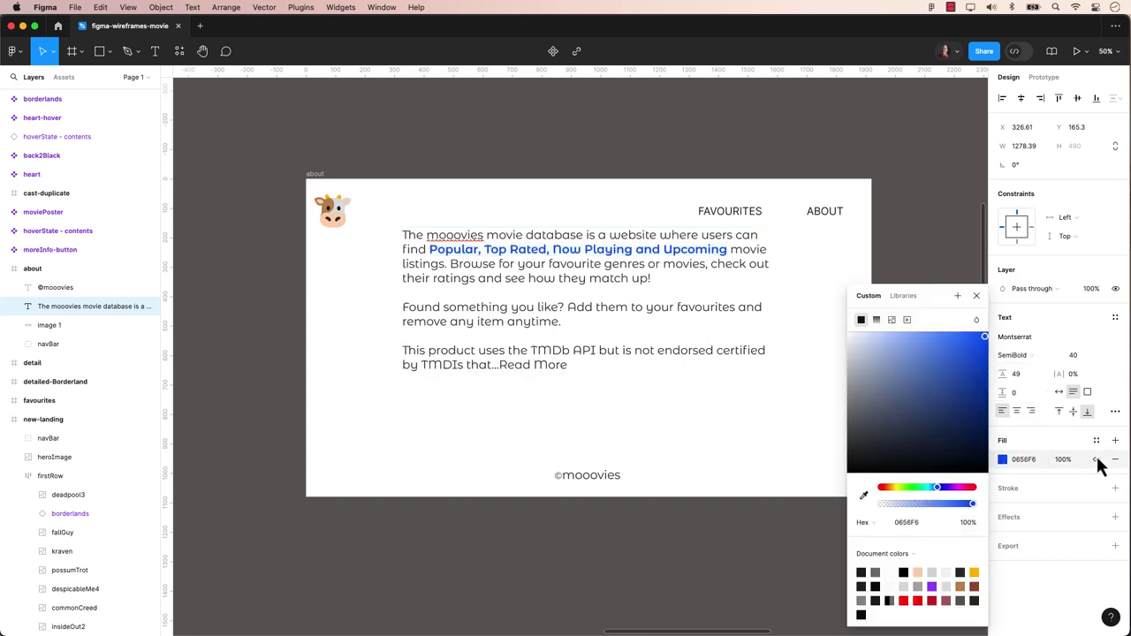
{"action": "left_click", "coordinate": [918, 600]}
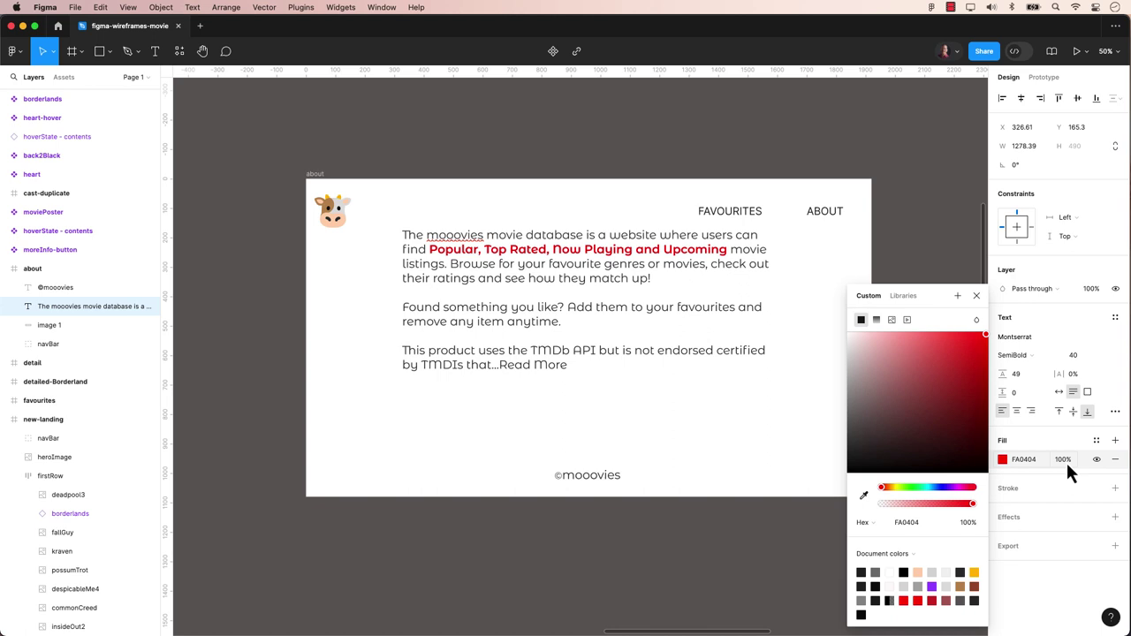
Set the phrase to small caps and give the paragraph an indent of 2
{"action": "left_click", "coordinate": [1116, 412]}
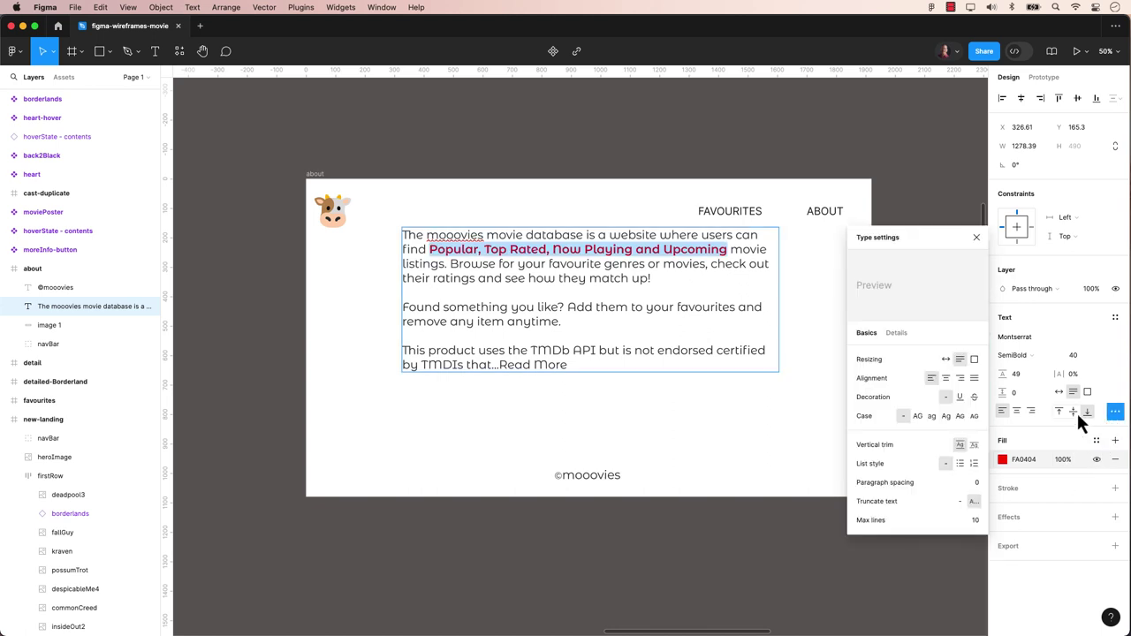
{"action": "left_click", "coordinate": [961, 416]}
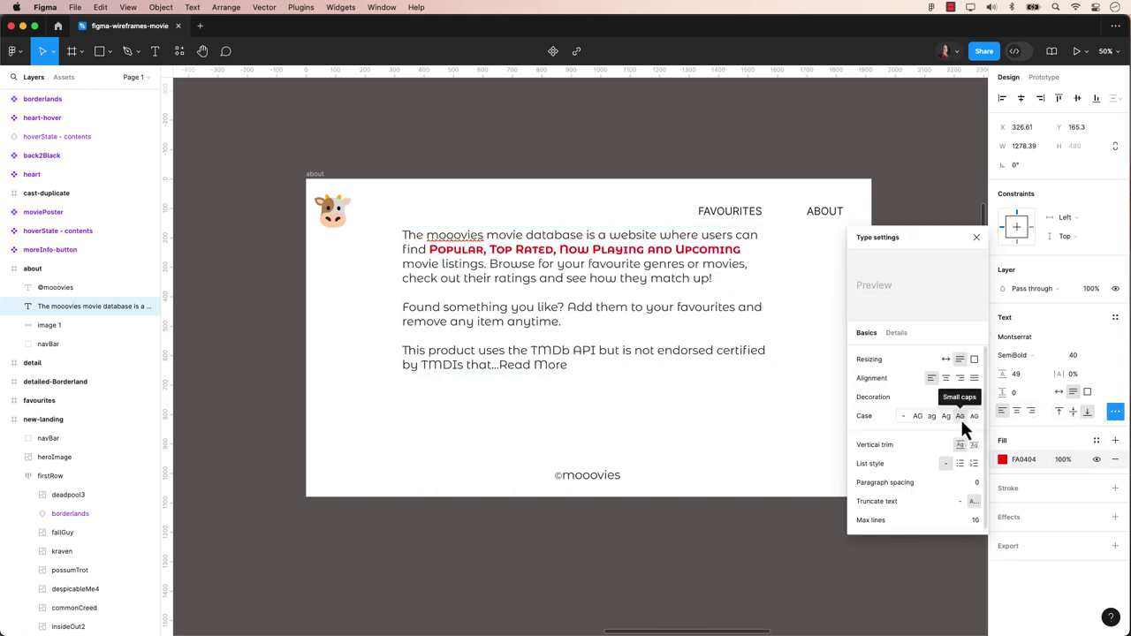
{"action": "left_click", "coordinate": [973, 416]}
{"action": "key", "text": "Escape"}
{"action": "left_click", "coordinate": [894, 334]}
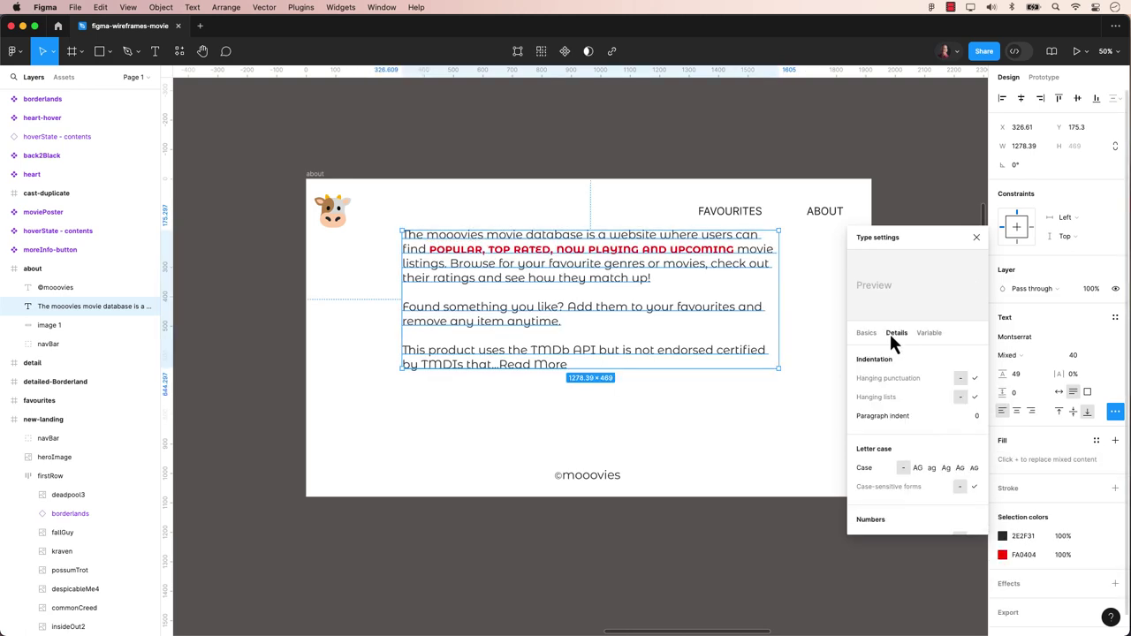
{"action": "left_click", "coordinate": [979, 415]}
{"action": "type", "text": "2"}
{"action": "key", "text": "Return"}
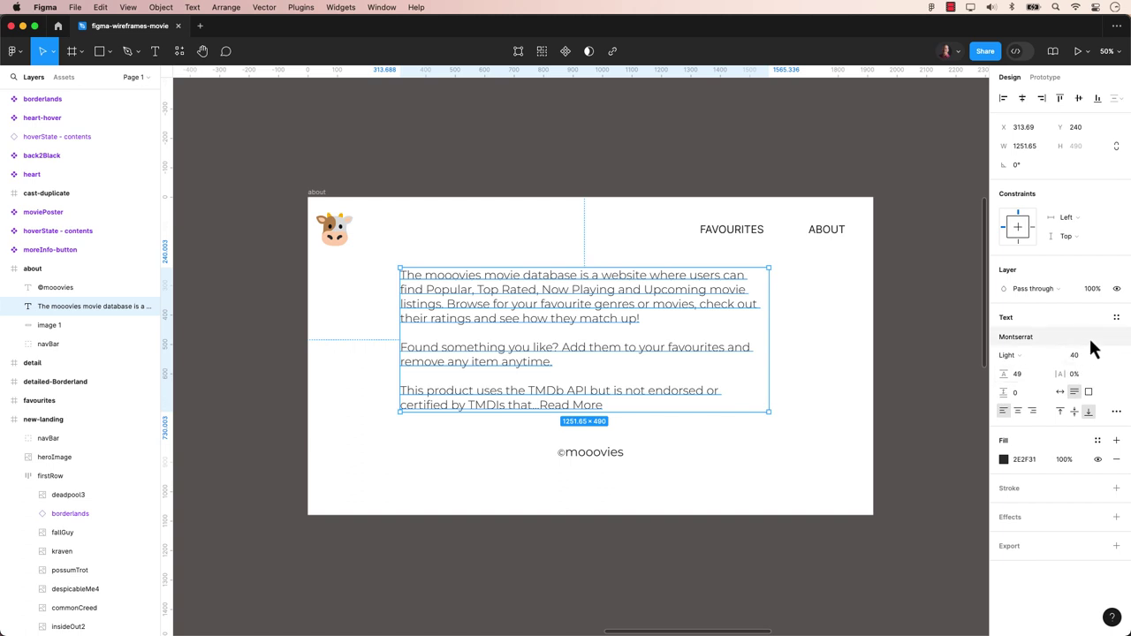
Keep the Montserrat font, switch the whole paragraph to SemiBold, and leave the size at 40
{"action": "left_click", "coordinate": [1078, 340]}
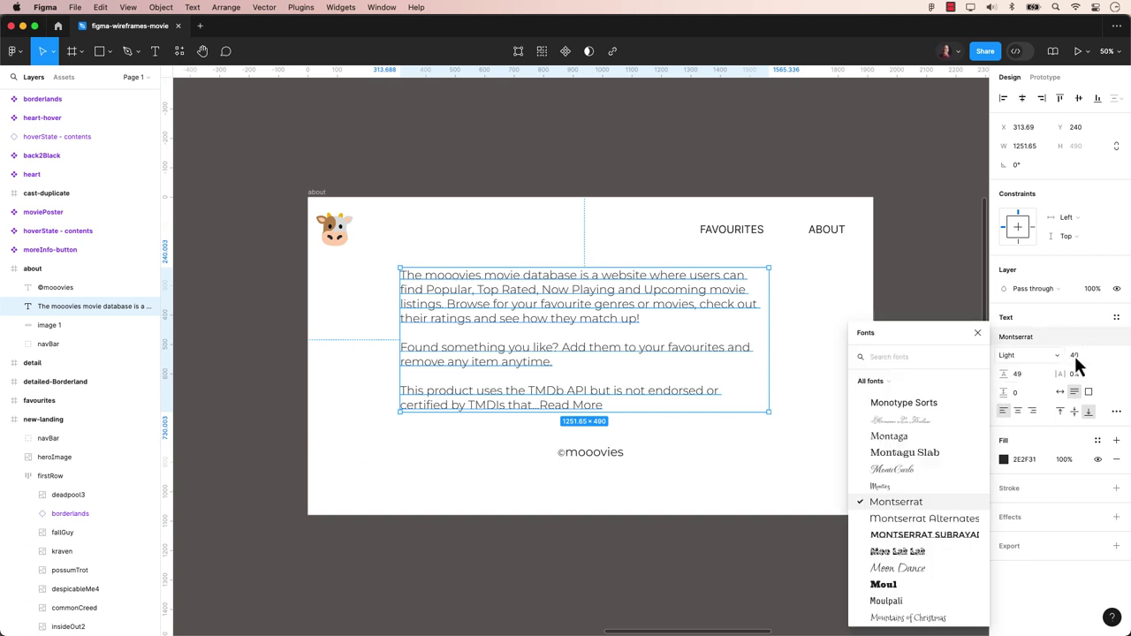
{"action": "left_click", "coordinate": [1103, 341]}
{"action": "left_click", "coordinate": [1101, 344]}
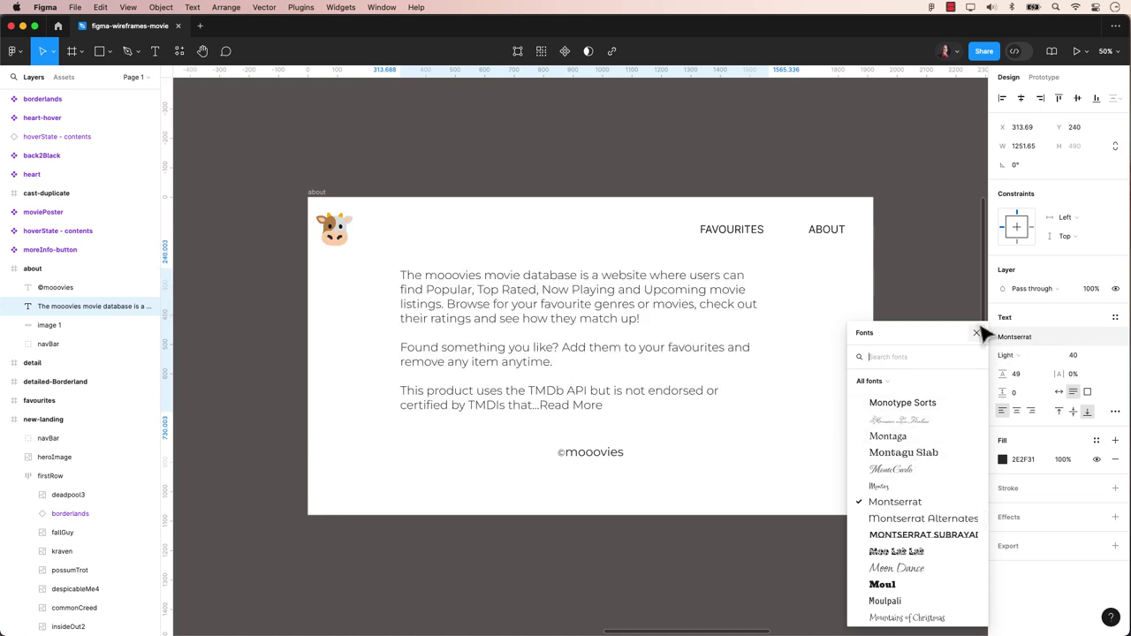
{"action": "left_click", "coordinate": [1021, 354]}
{"action": "left_click", "coordinate": [1030, 389]}
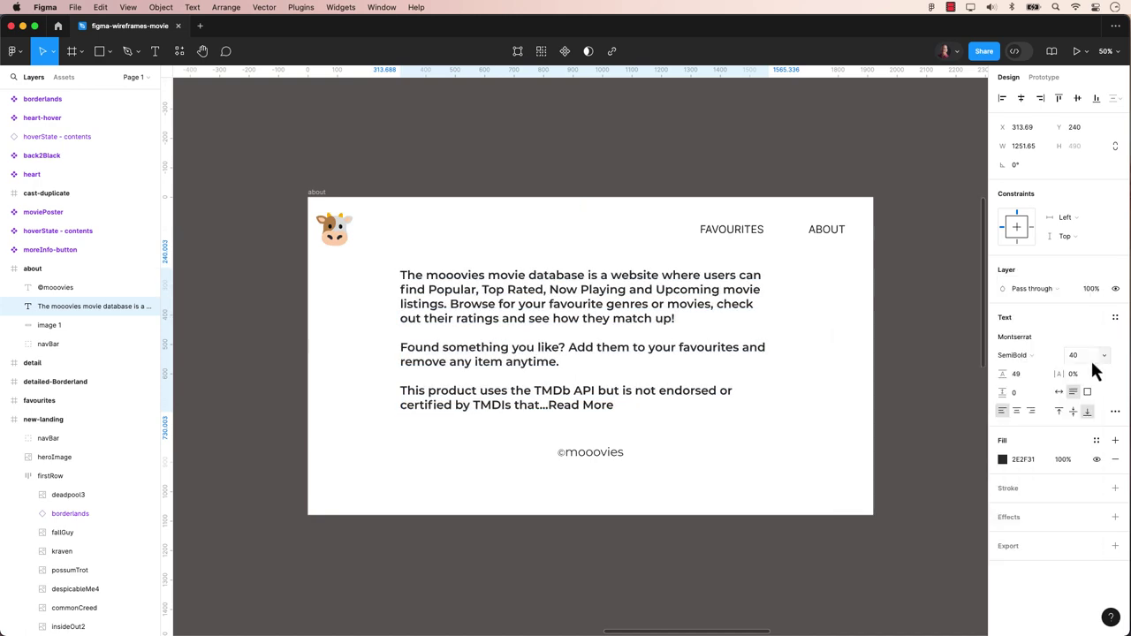
{"action": "left_click", "coordinate": [1101, 362]}
{"action": "left_click", "coordinate": [1038, 389]}
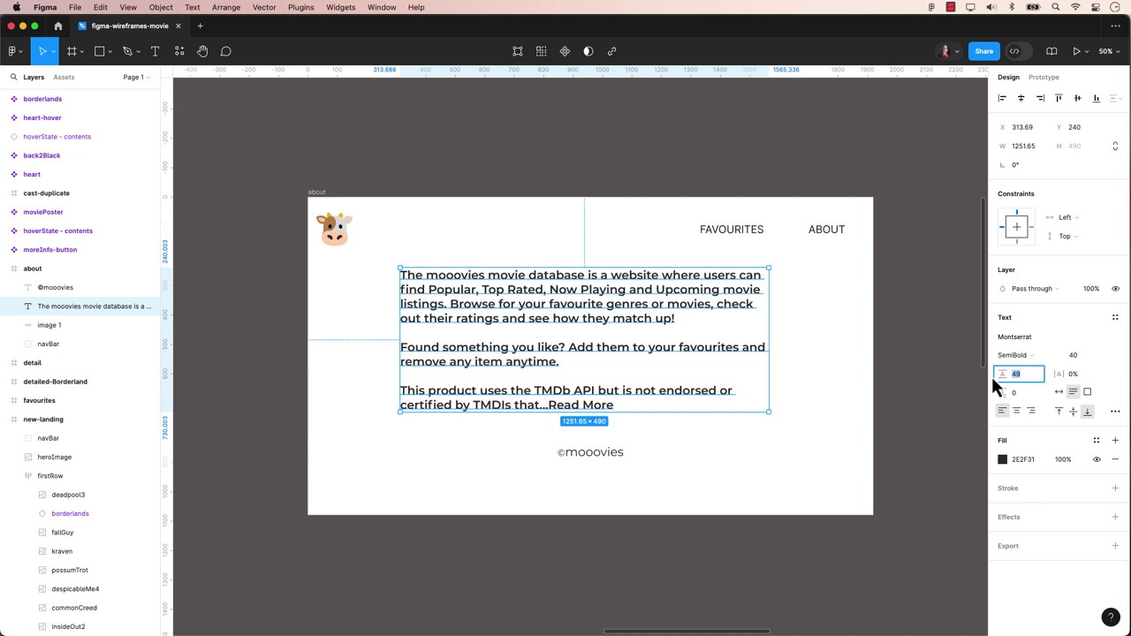
Try a line height of 60, then undo it back to 49
{"action": "type", "text": "60"}
{"action": "key", "text": "Return"}
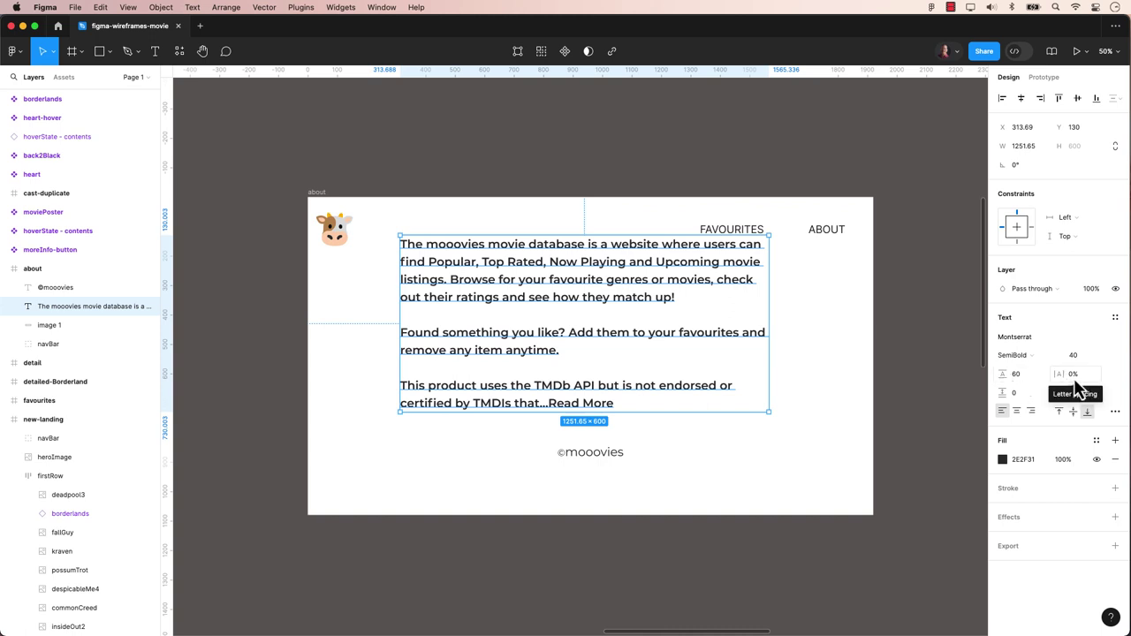
{"action": "key", "text": "super+z"}
{"action": "key", "text": "super+z"}
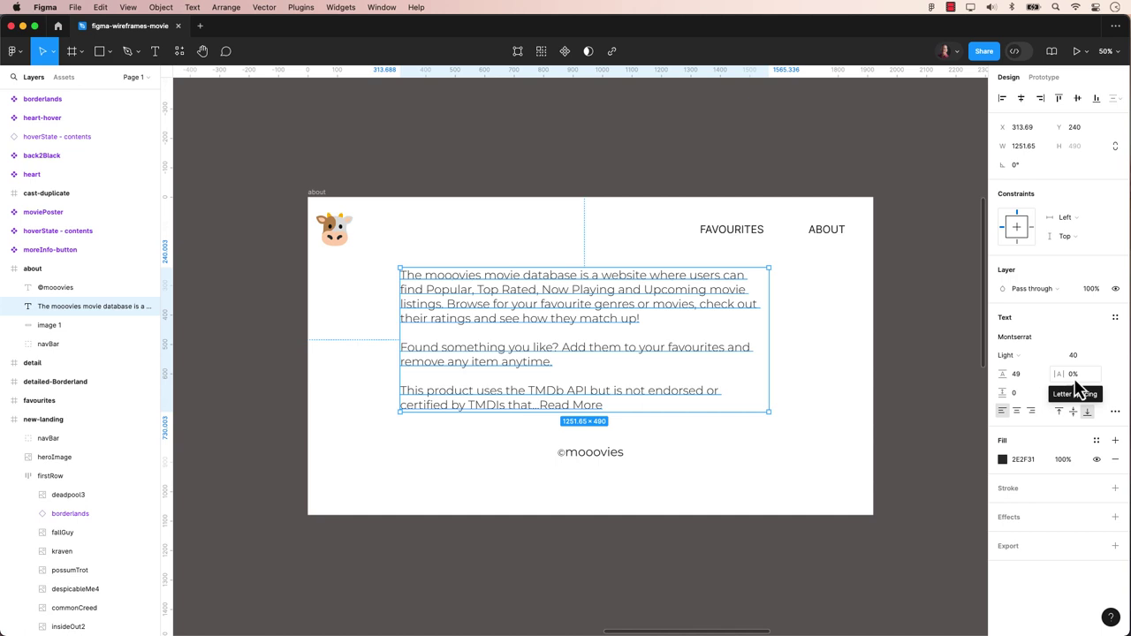
Try letter spacing of 100% and then -100%, undoing each back to 0%
{"action": "left_click", "coordinate": [1075, 375]}
{"action": "type", "text": "100"}
{"action": "key", "text": "Return"}
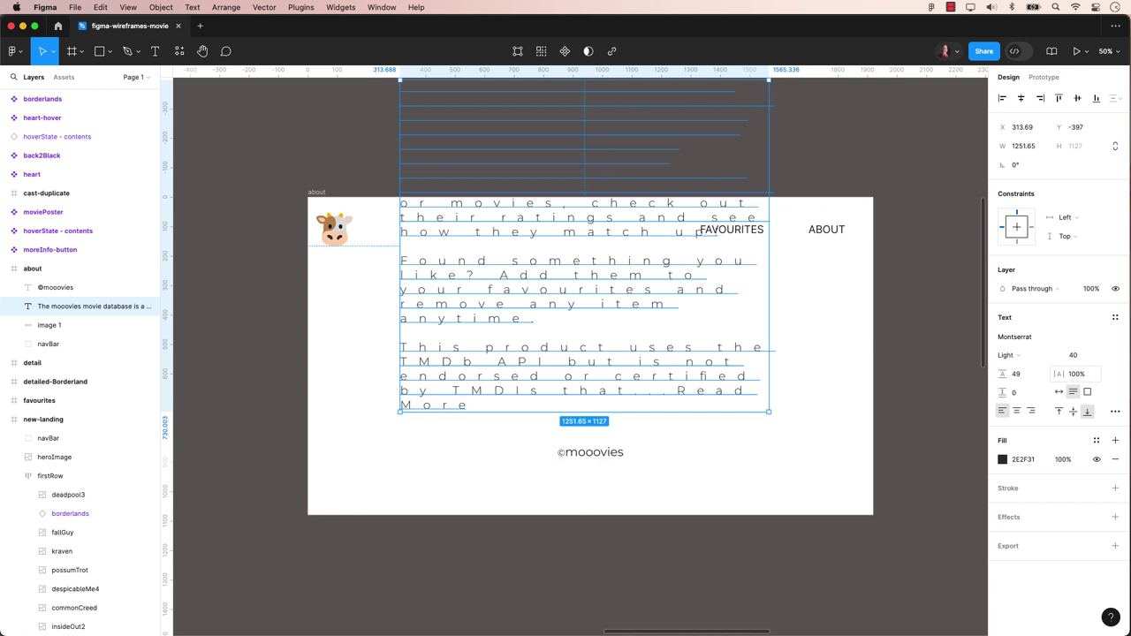
{"action": "key", "text": "super+z"}
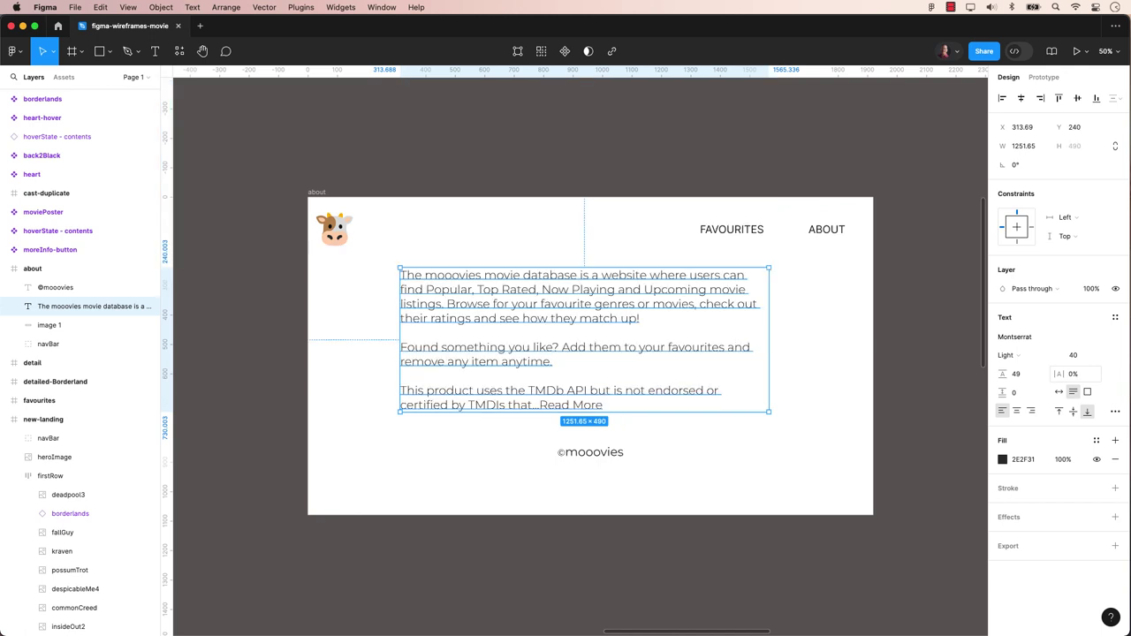
{"action": "left_click", "coordinate": [1075, 374]}
{"action": "type", "text": "-100"}
{"action": "key", "text": "Return"}
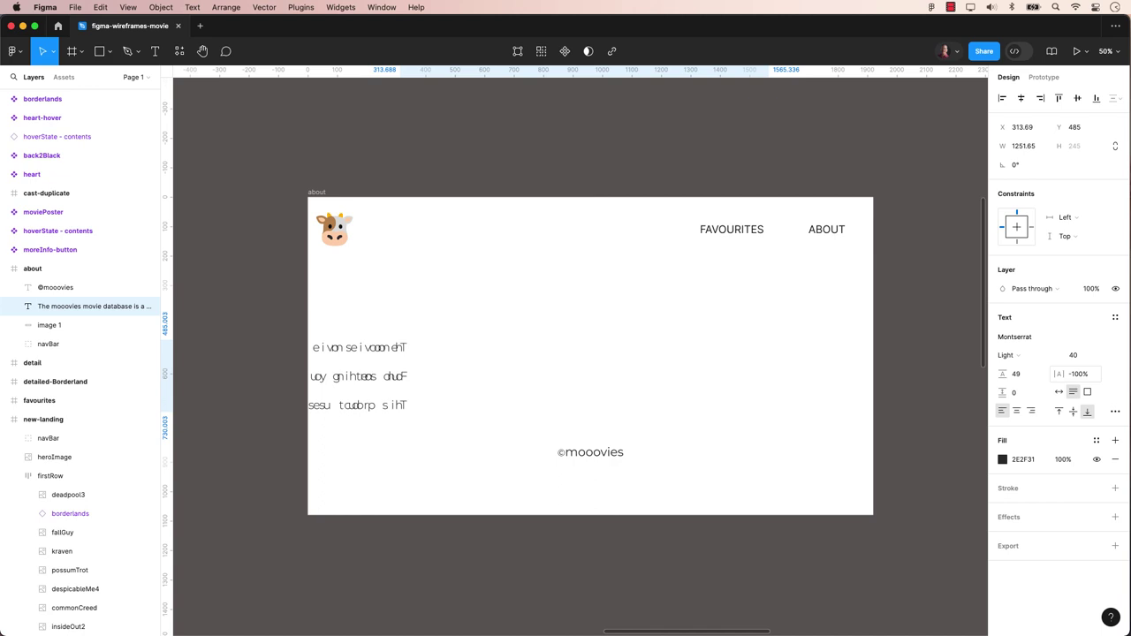
{"action": "key", "text": "super+z"}
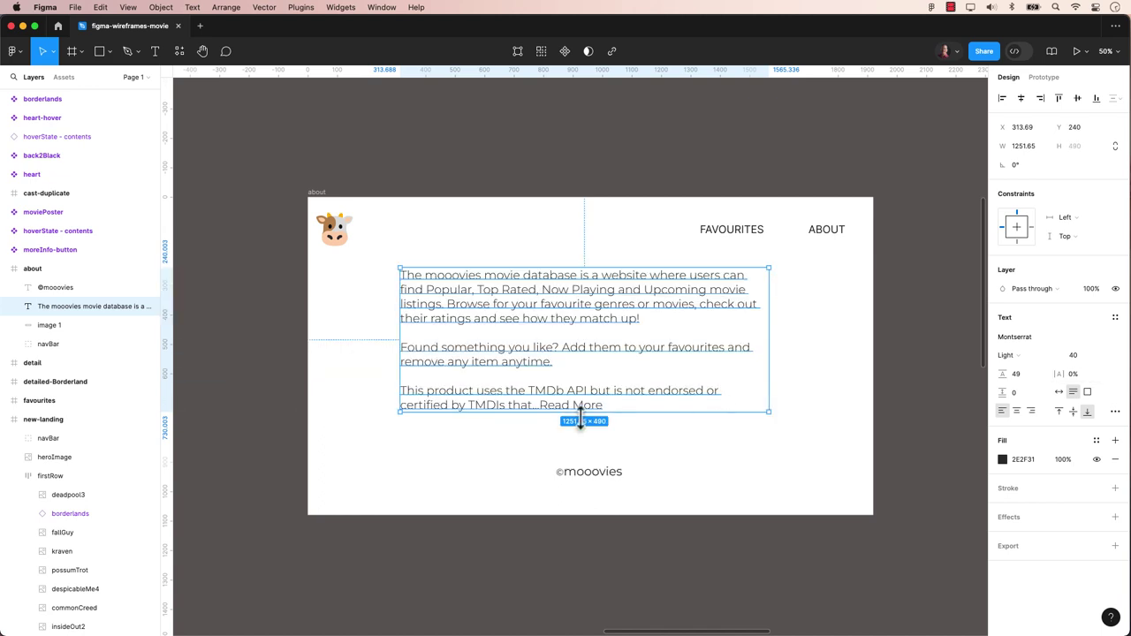
Stretch the text box to 607 high, trial auto width and auto height, then shorten it to 490
{"action": "left_click_drag", "start_coordinate": [584, 412], "coordinate": [585, 447]}
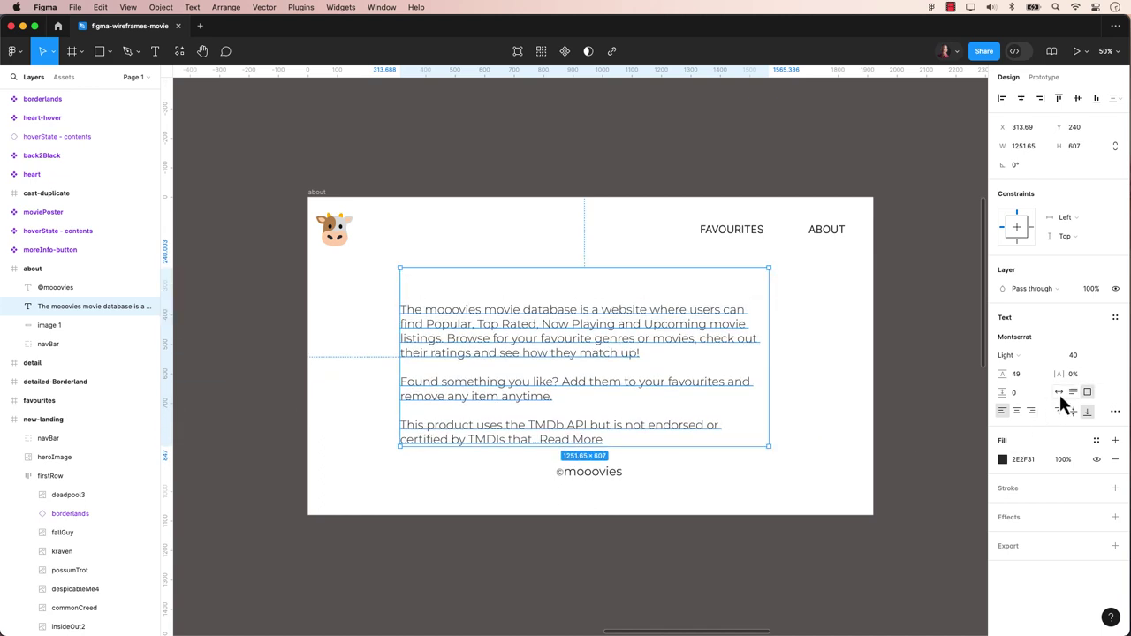
{"action": "left_click", "coordinate": [1059, 392]}
{"action": "key", "text": "super+z"}
{"action": "left_click", "coordinate": [1074, 394]}
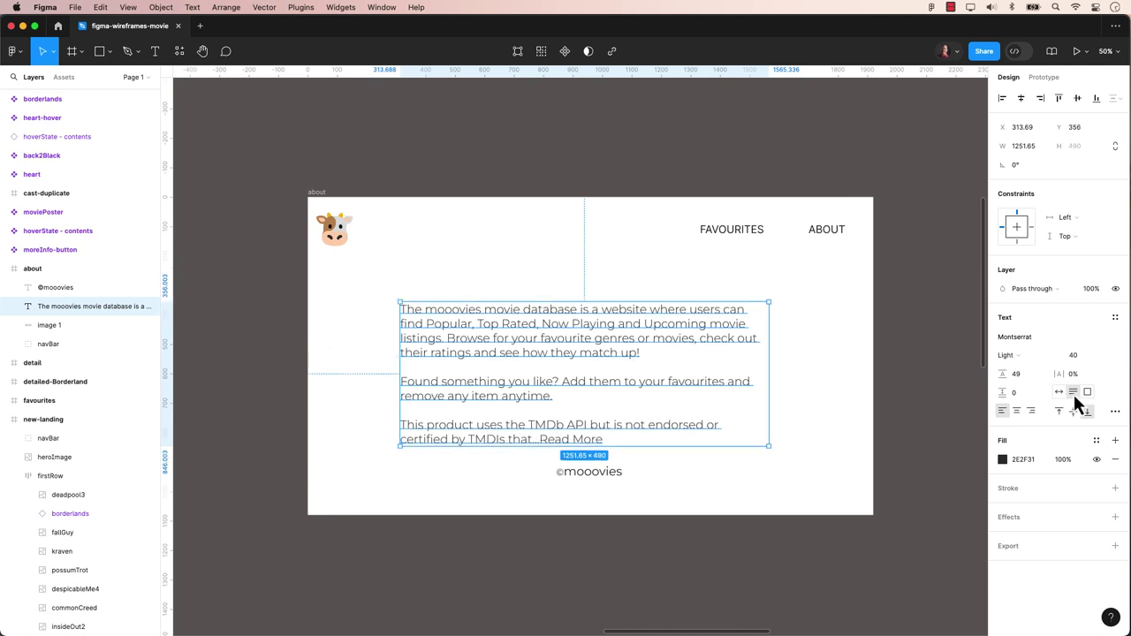
{"action": "key", "text": "super+z"}
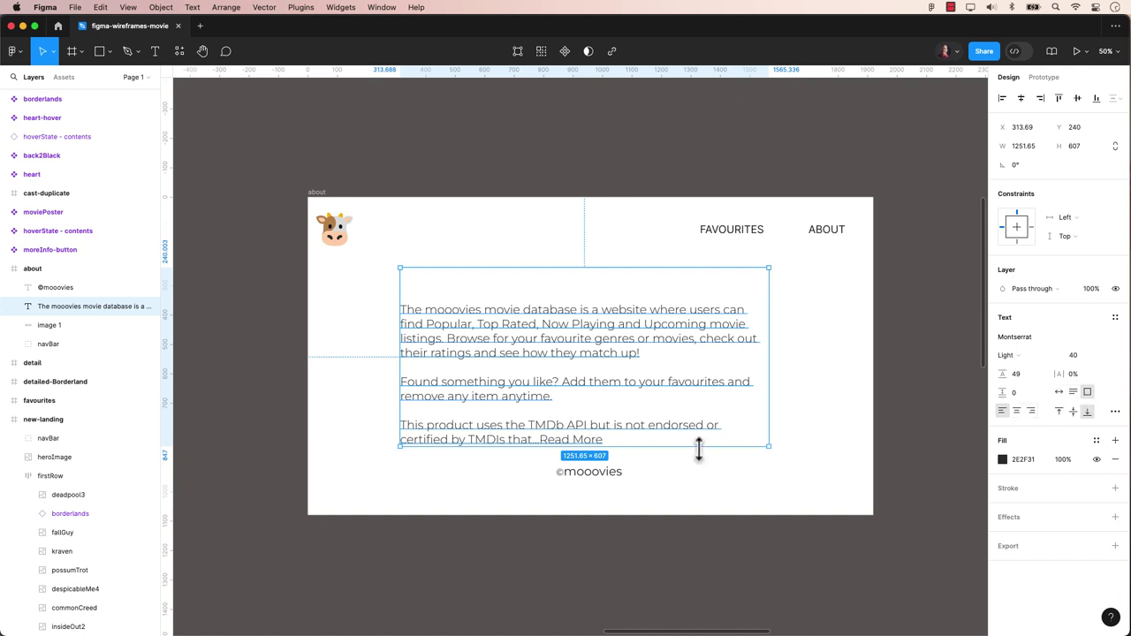
{"action": "mouse_move", "coordinate": [703, 446]}
{"action": "left_mouse_down"}
{"action": "mouse_move", "coordinate": [702, 460]}
{"action": "mouse_move", "coordinate": [703, 427]}
{"action": "left_mouse_up"}
Right-align the paragraph and top-align it within a box extended to 618.7 high
{"action": "left_click", "coordinate": [1073, 392]}
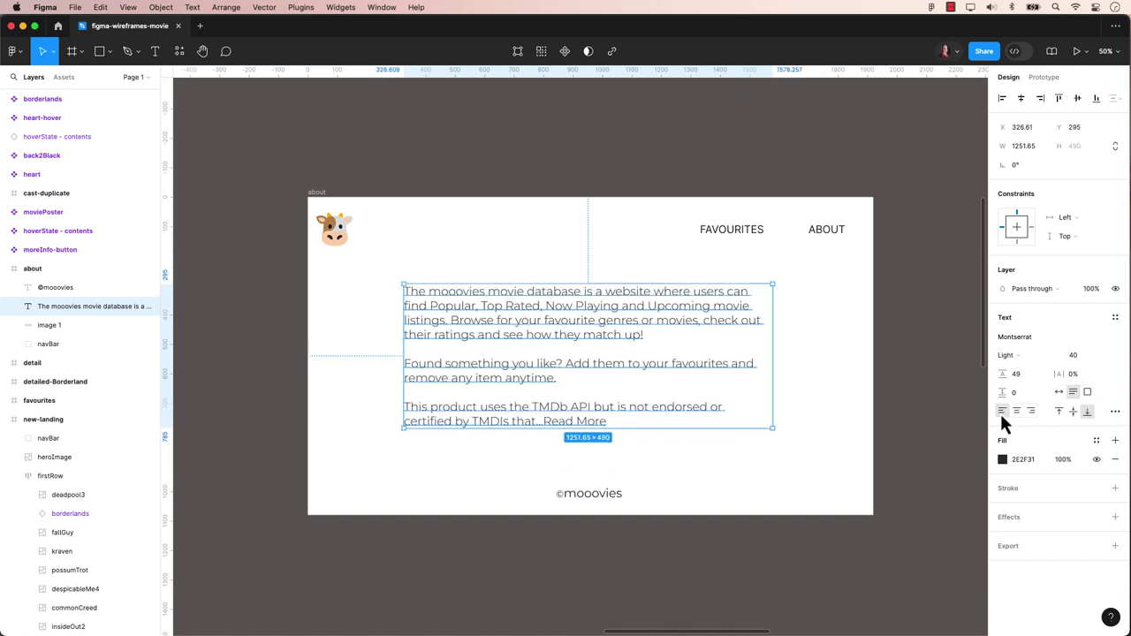
{"action": "left_click", "coordinate": [1017, 411]}
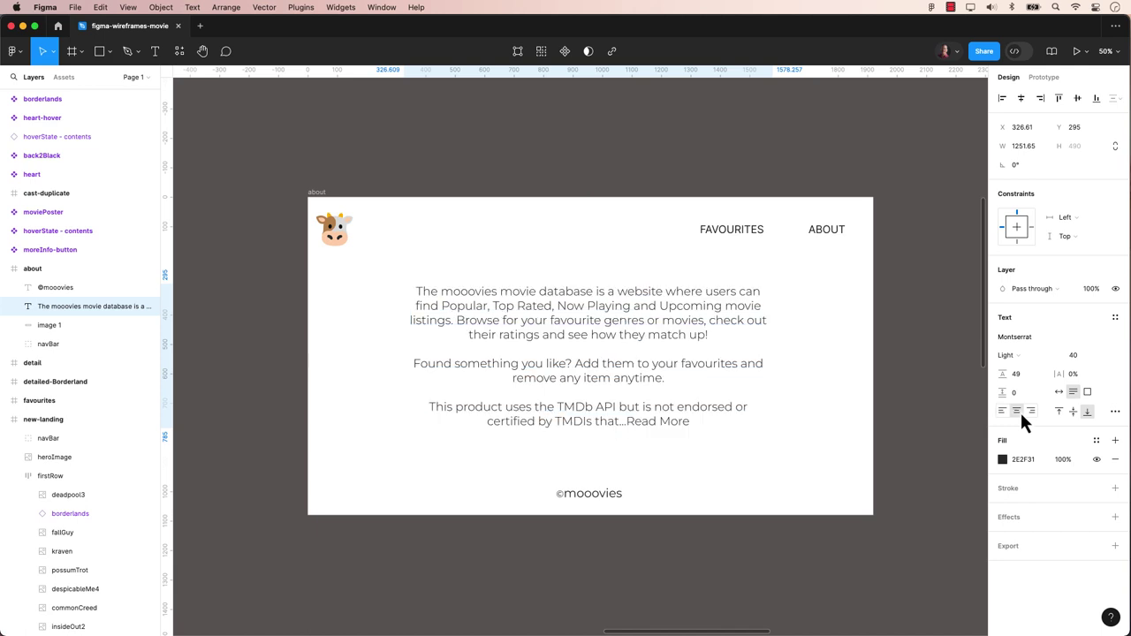
{"action": "left_click", "coordinate": [1031, 412]}
{"action": "left_click_drag", "start_coordinate": [589, 285], "coordinate": [589, 246]}
{"action": "left_click", "coordinate": [1073, 412]}
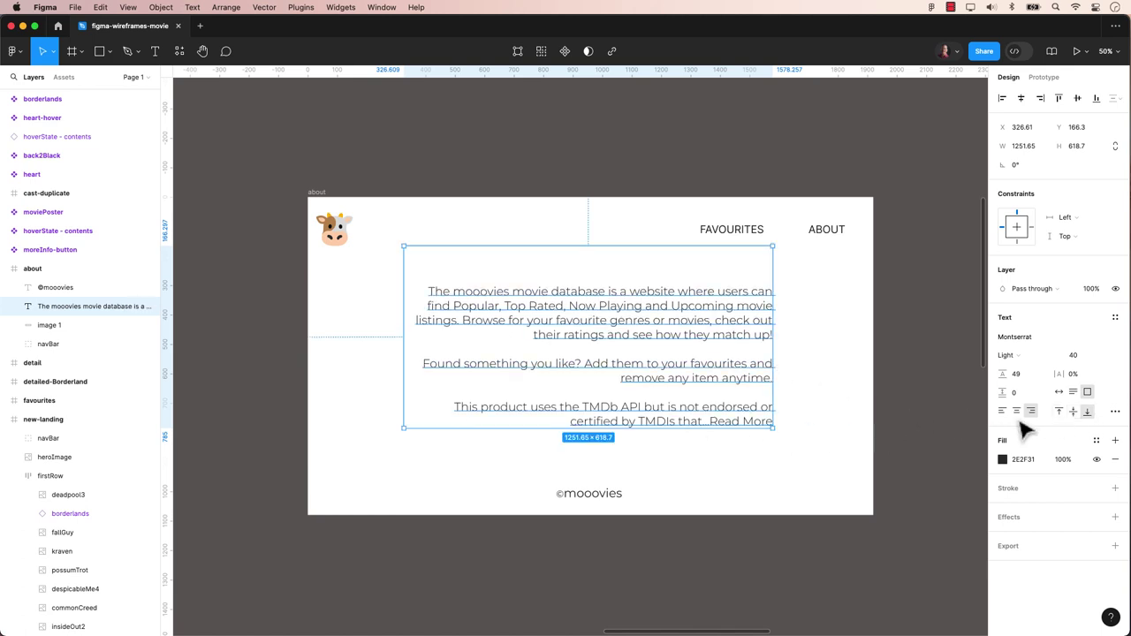
{"action": "left_click", "coordinate": [1059, 412]}
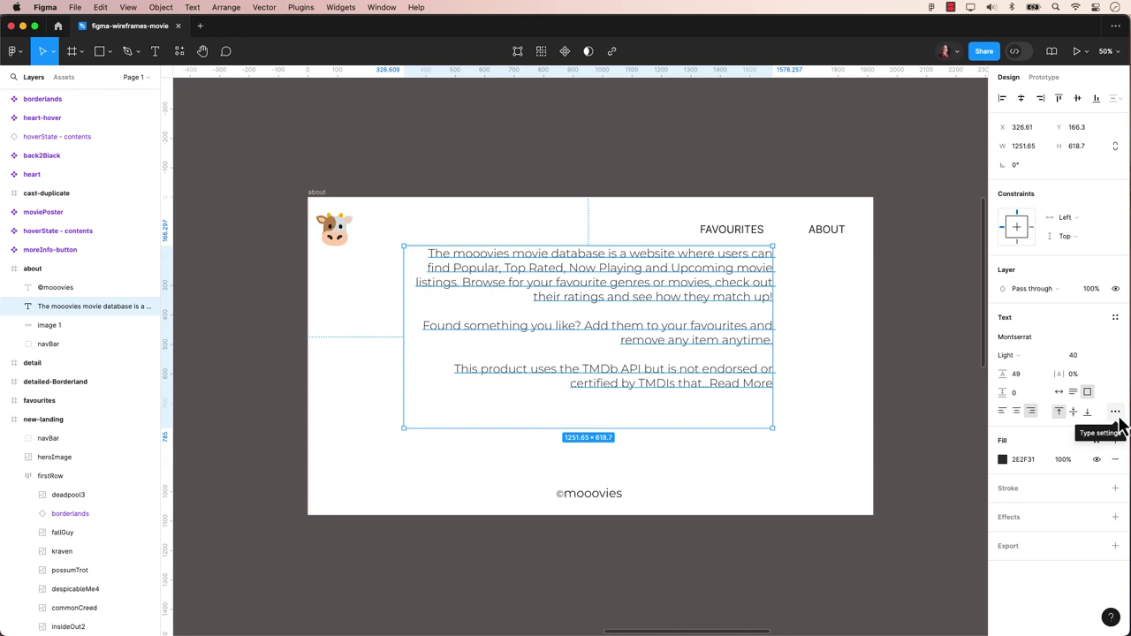
{"action": "left_click", "coordinate": [1116, 414]}
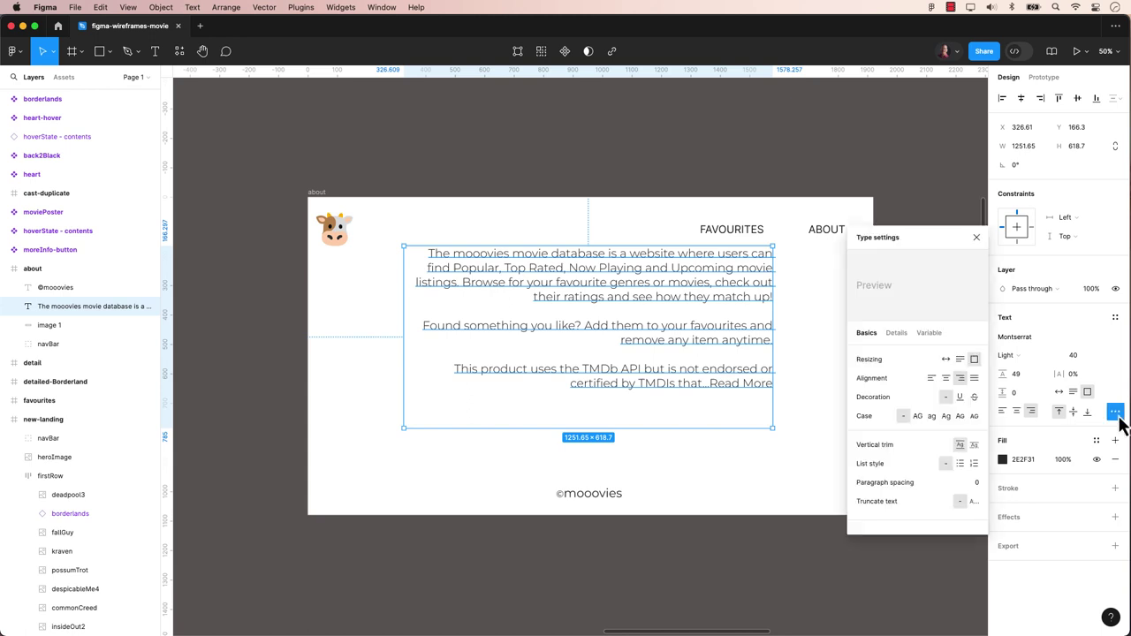
{"action": "left_click", "coordinate": [892, 339]}
{"action": "left_click", "coordinate": [929, 339]}
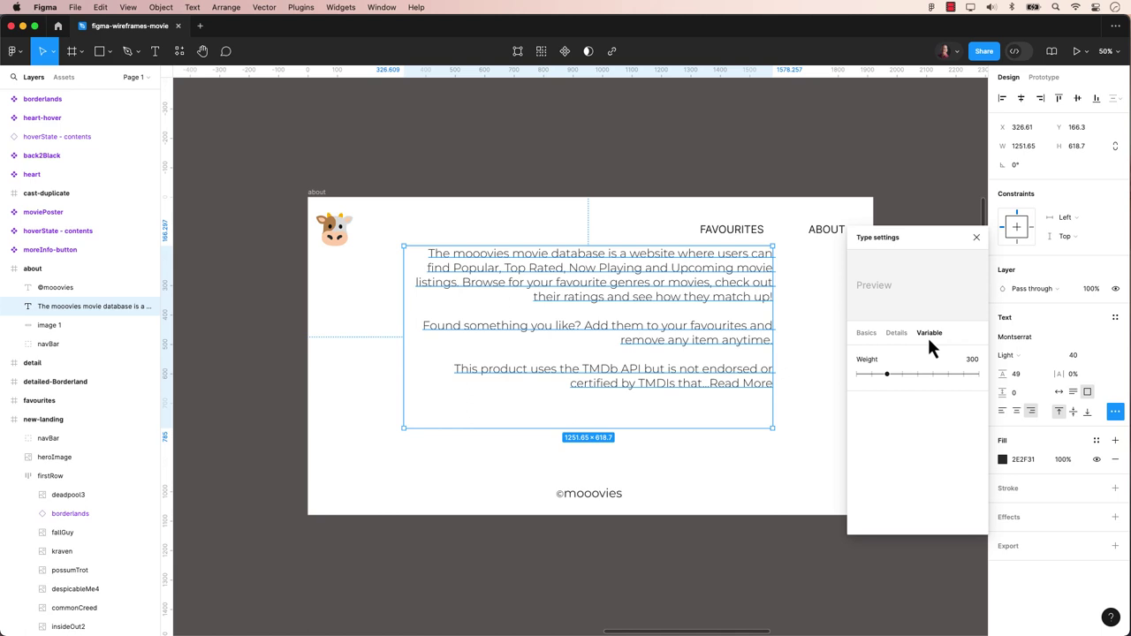
{"action": "left_click", "coordinate": [867, 335]}
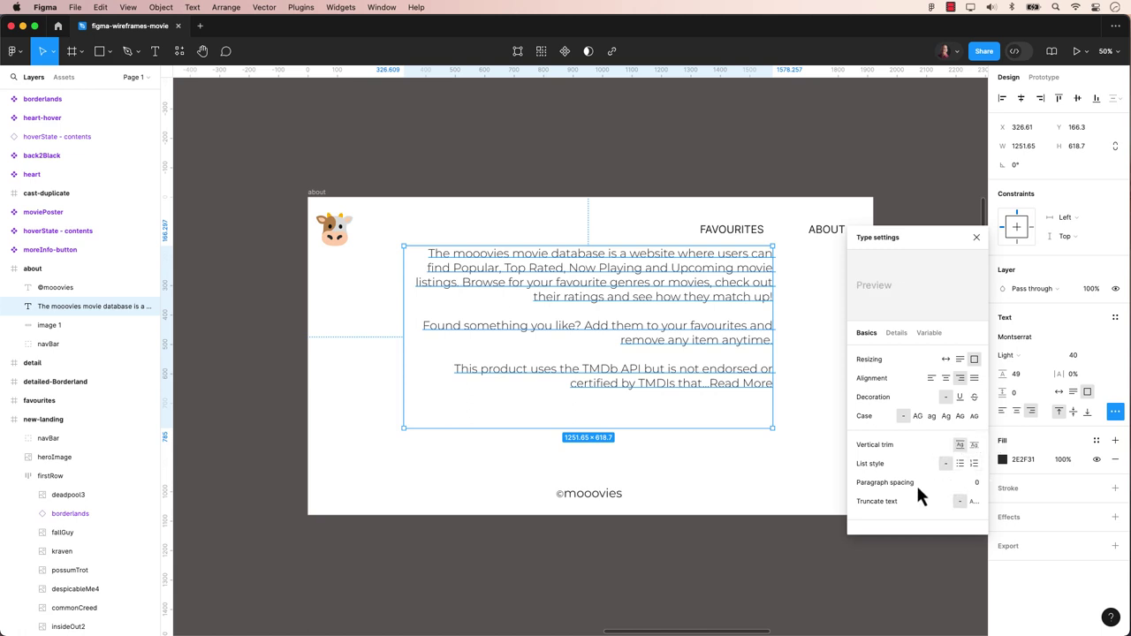
Try a paragraph spacing of 20, then undo it and restore the box size
{"action": "left_click", "coordinate": [970, 483]}
{"action": "type", "text": "20"}
{"action": "key", "text": "Return"}
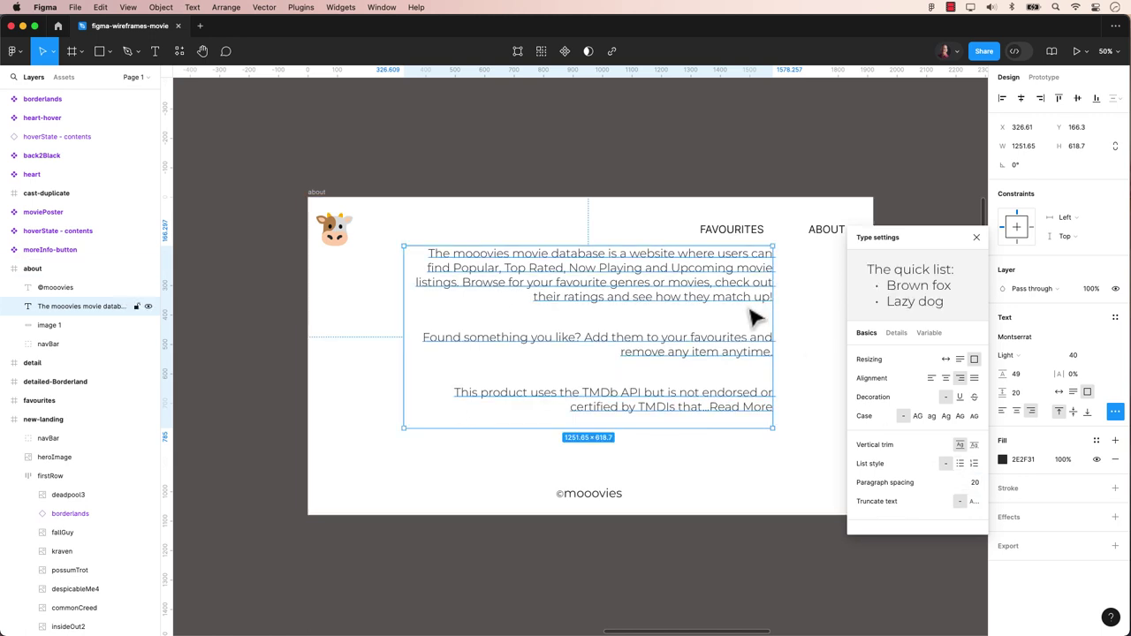
{"action": "key", "text": "super+z"}
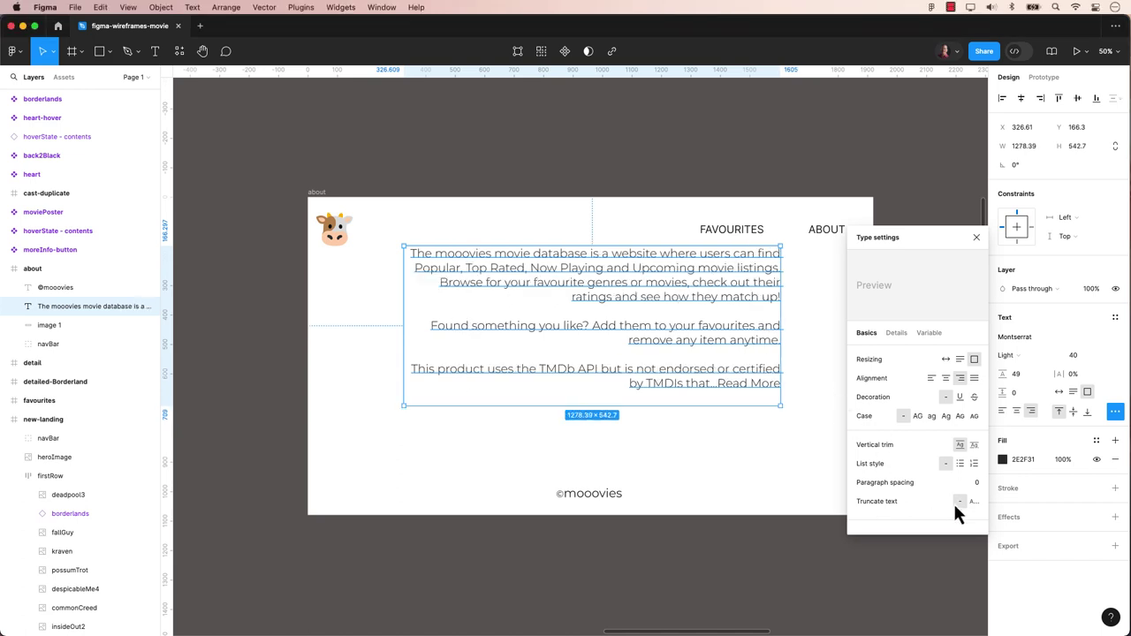
{"action": "key", "text": "super+z"}
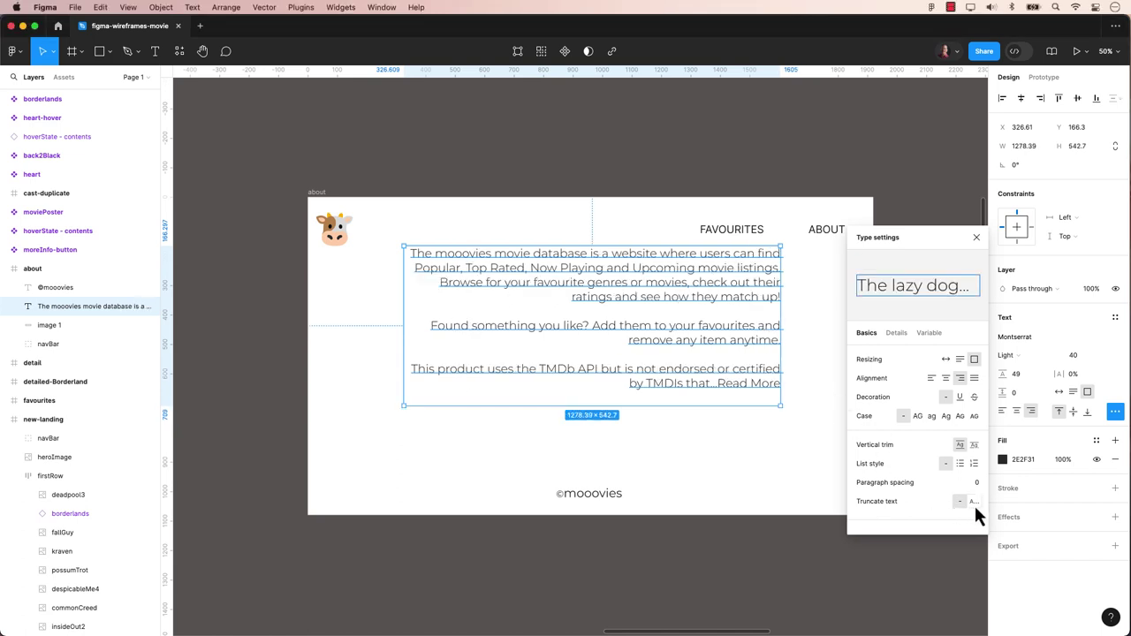
Turn on Truncate text and shorten the box so the paragraph ends in an ellipsis
{"action": "left_click", "coordinate": [974, 503]}
{"action": "left_click", "coordinate": [818, 389]}
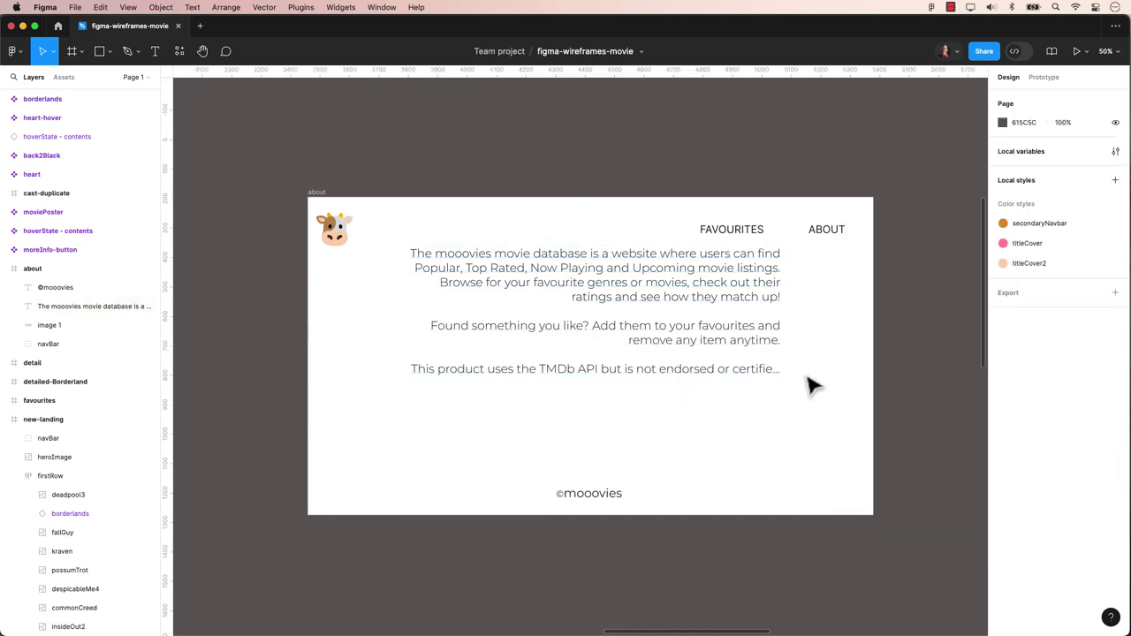
{"action": "key", "text": "super+z"}
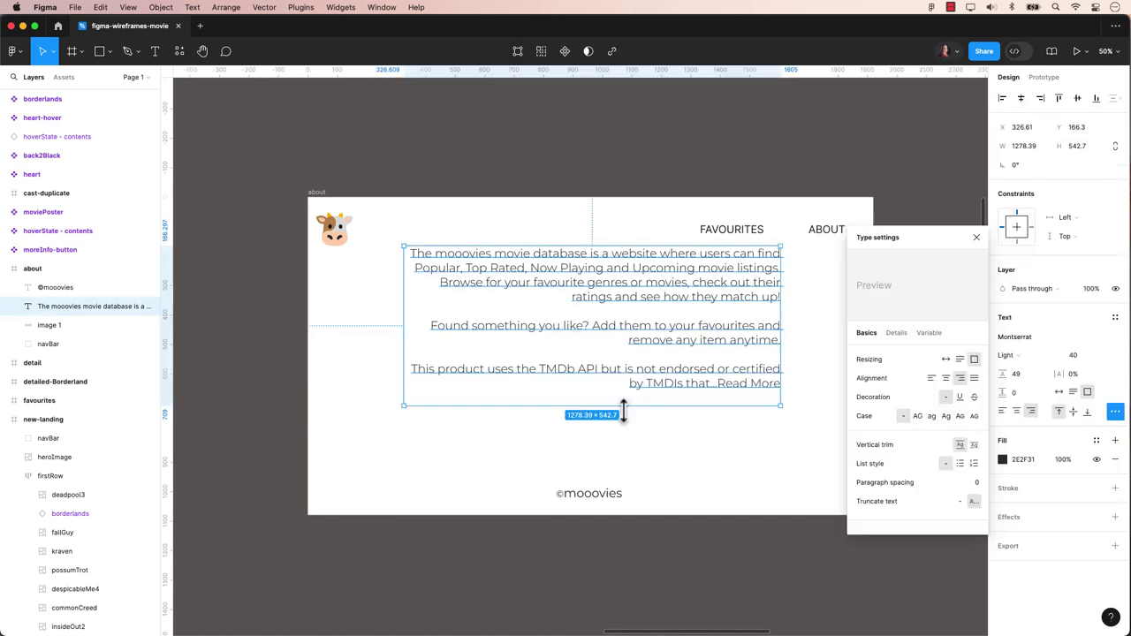
{"action": "left_click_drag", "start_coordinate": [624, 411], "coordinate": [650, 385]}
{"action": "left_click", "coordinate": [813, 383]}
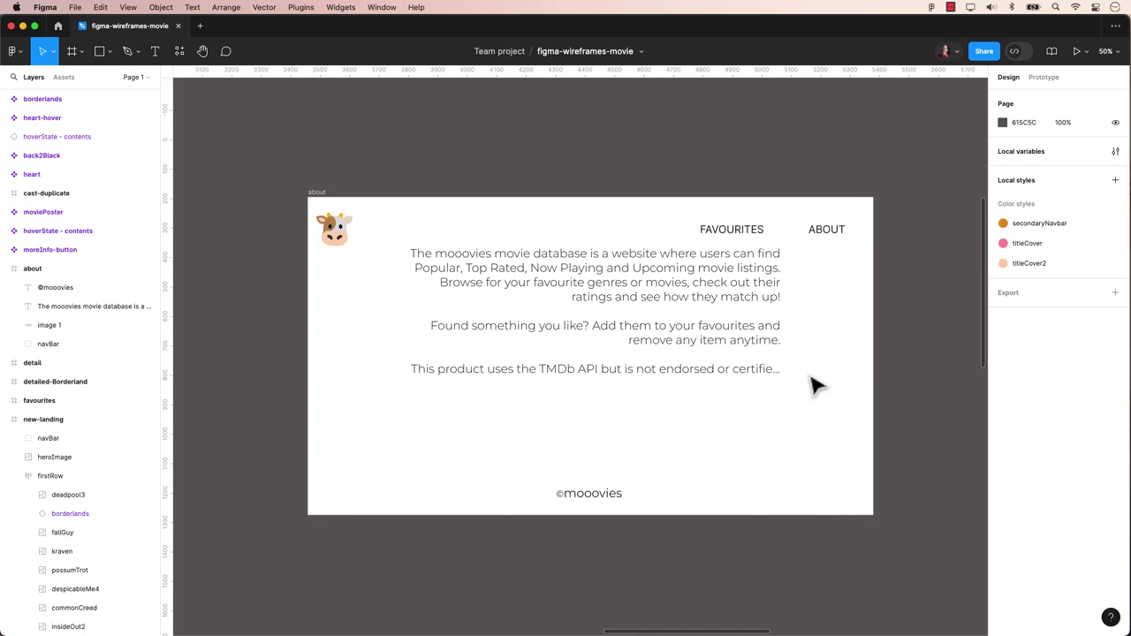
{"action": "left_click", "coordinate": [654, 389]}
{"action": "mouse_move", "coordinate": [605, 389]}
{"action": "left_mouse_down"}
{"action": "mouse_move", "coordinate": [613, 346]}
{"action": "mouse_move", "coordinate": [611, 396]}
{"action": "left_mouse_up"}
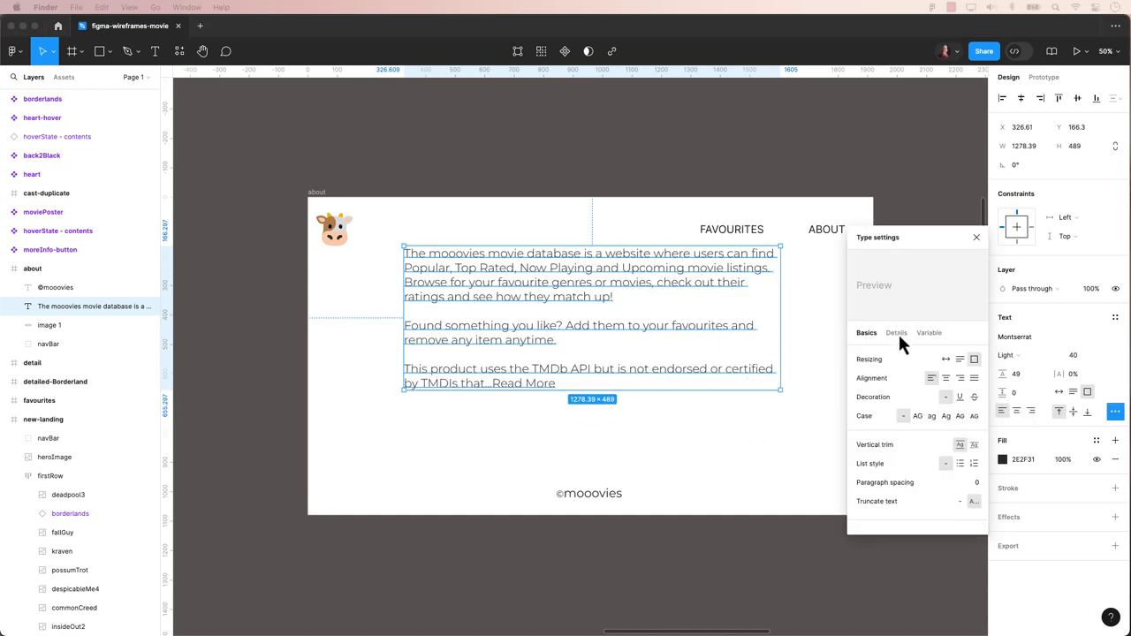
Enable hanging punctuation, hanging lists and case-sensitive forms, trying indent 50 then undoing it
{"action": "left_click", "coordinate": [899, 335]}
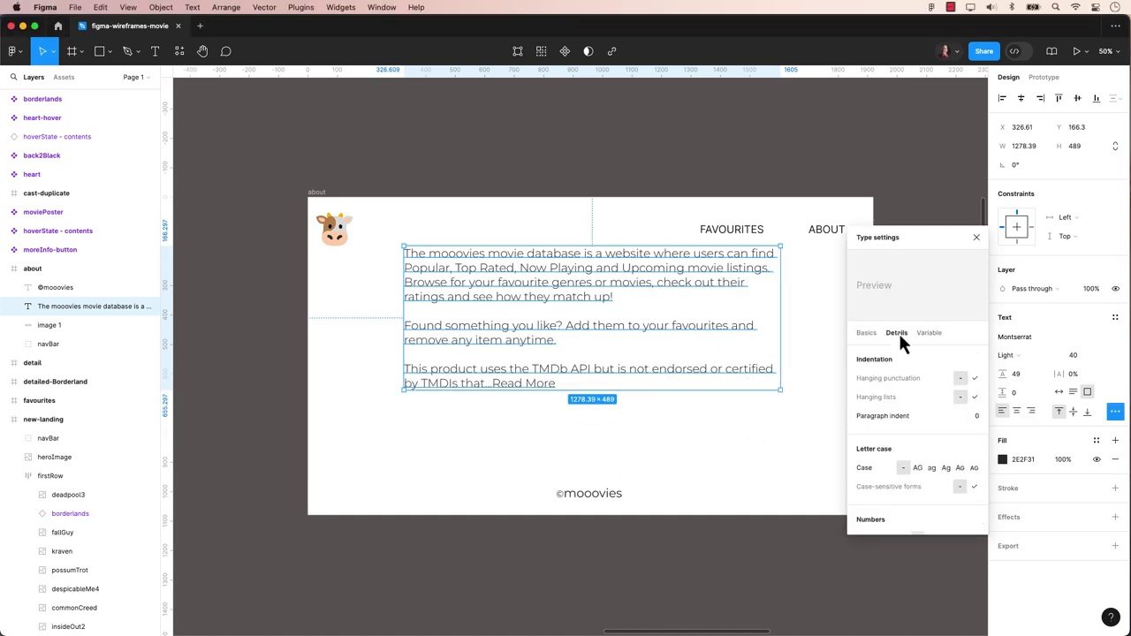
{"action": "left_click", "coordinate": [975, 380]}
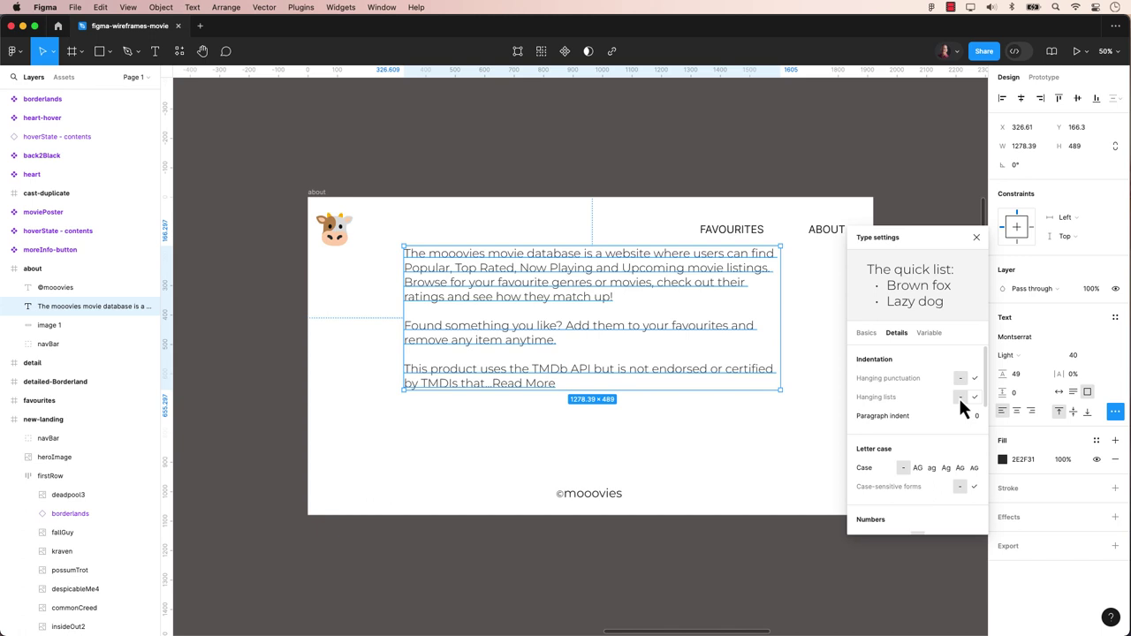
{"action": "left_click", "coordinate": [975, 398]}
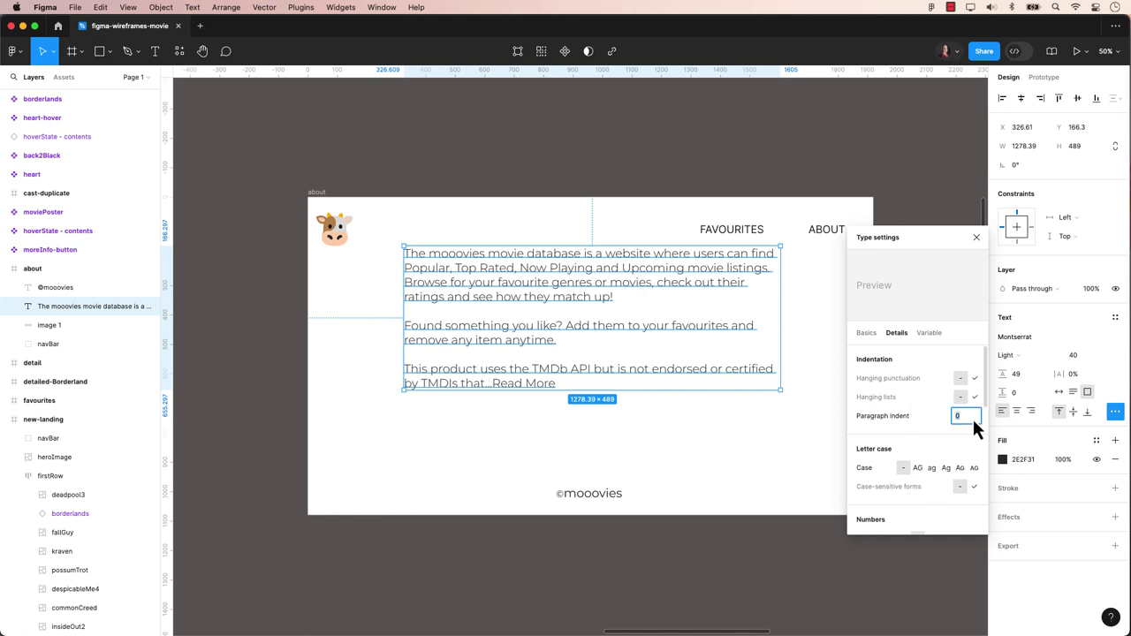
{"action": "type", "text": "50"}
{"action": "key", "text": "Return"}
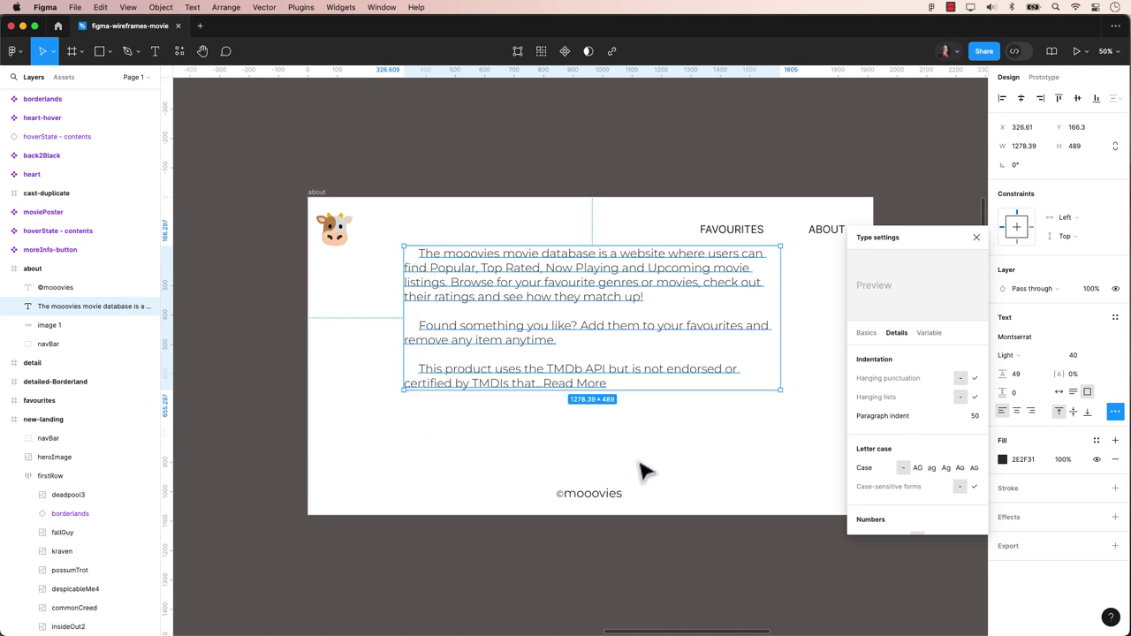
{"action": "key", "text": "super+z"}
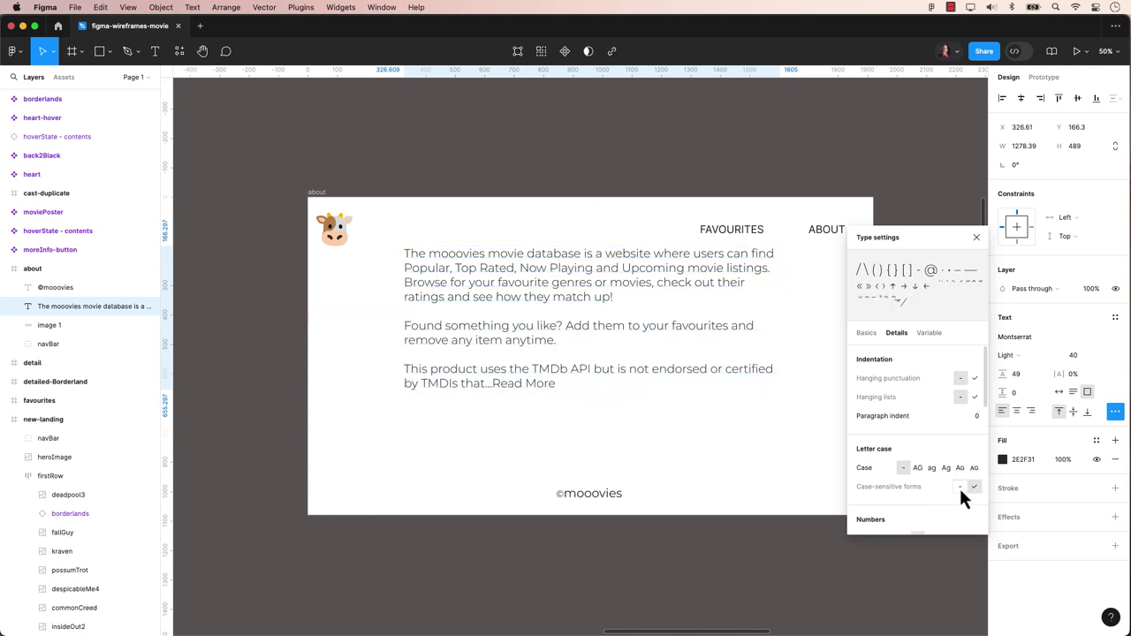
{"action": "left_click", "coordinate": [972, 487]}
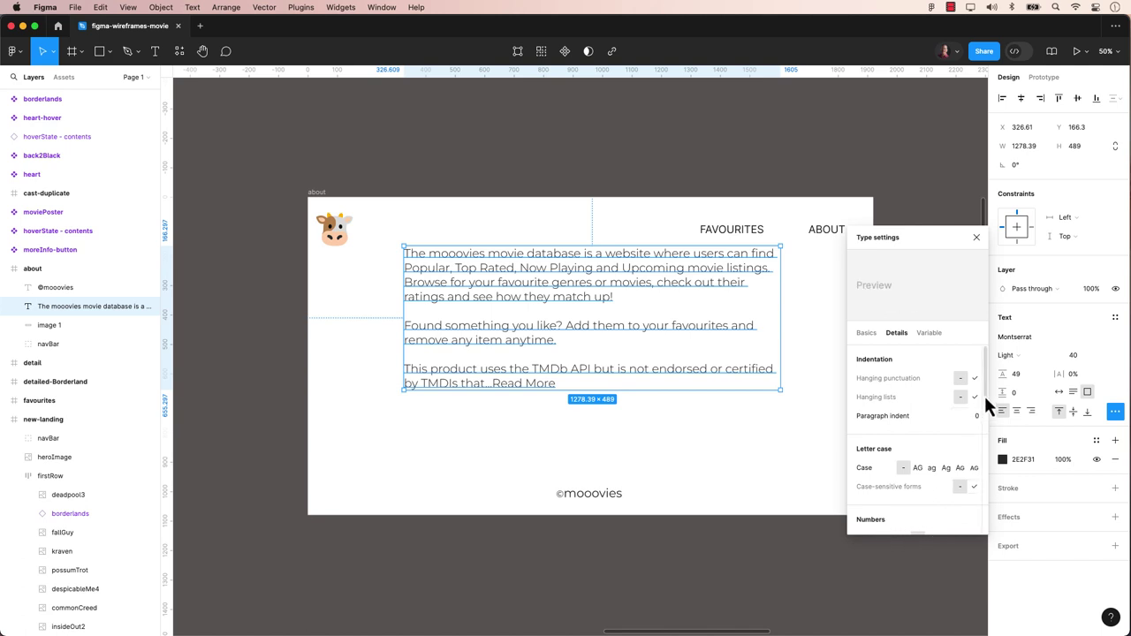
{"action": "left_click_drag", "start_coordinate": [984, 393], "coordinate": [995, 444]}
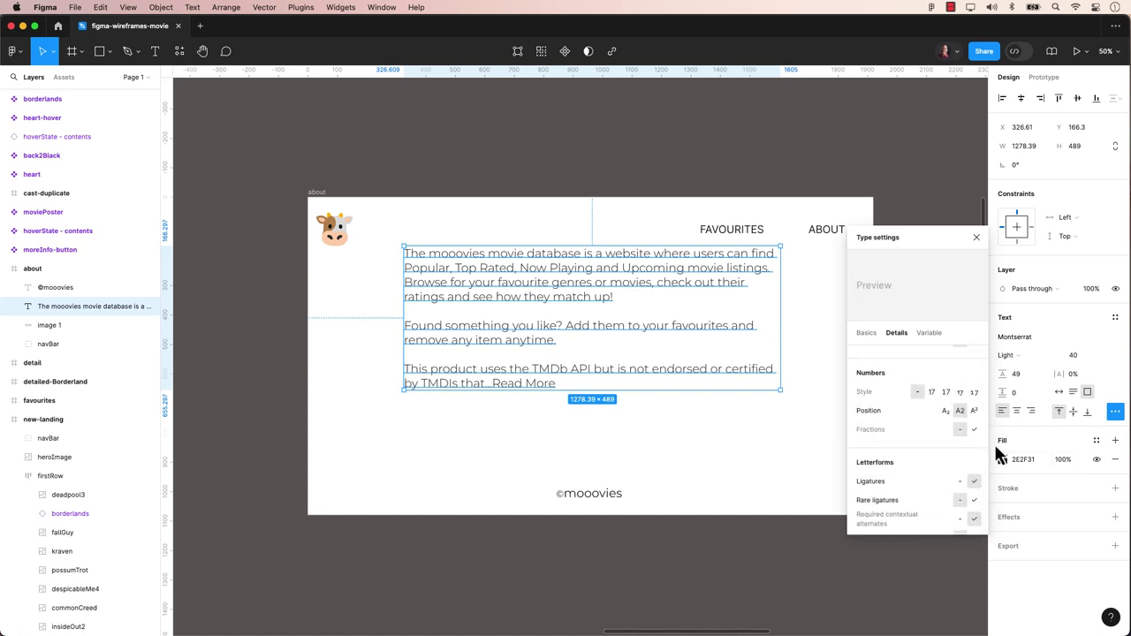
Enable Ligatures and Required contextual alternates in the paragraph's Letterforms details
{"action": "left_click", "coordinate": [930, 393]}
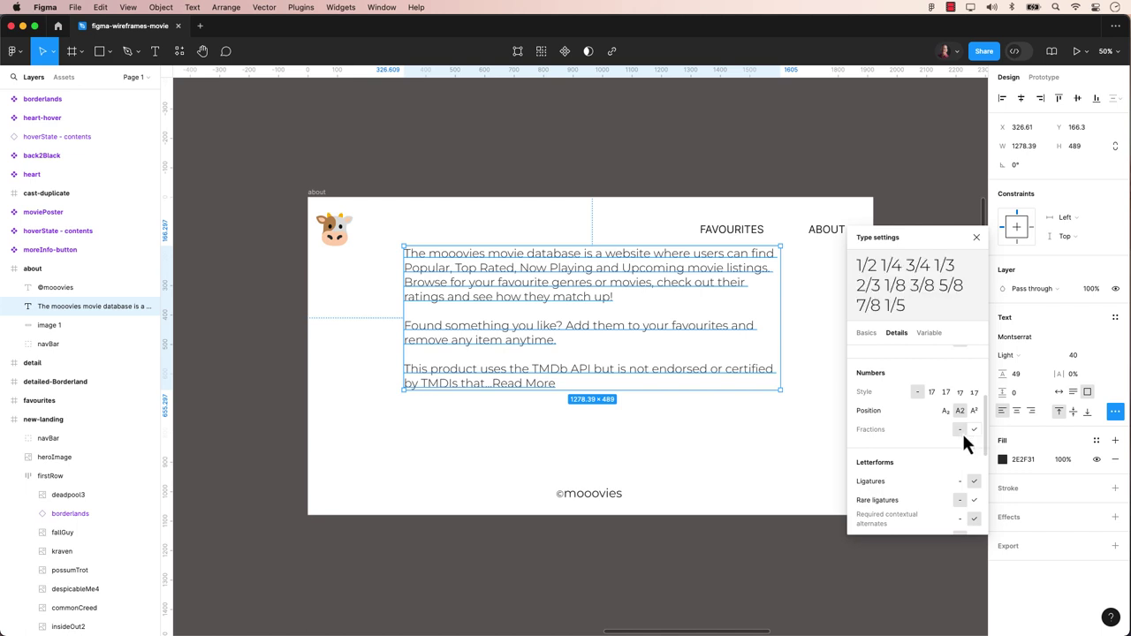
{"action": "scroll", "coordinate": [961, 431], "scroll_direction": "down", "scroll_amount": 2}
{"action": "scroll", "coordinate": [812, 410], "scroll_direction": "down", "scroll_amount": 1}
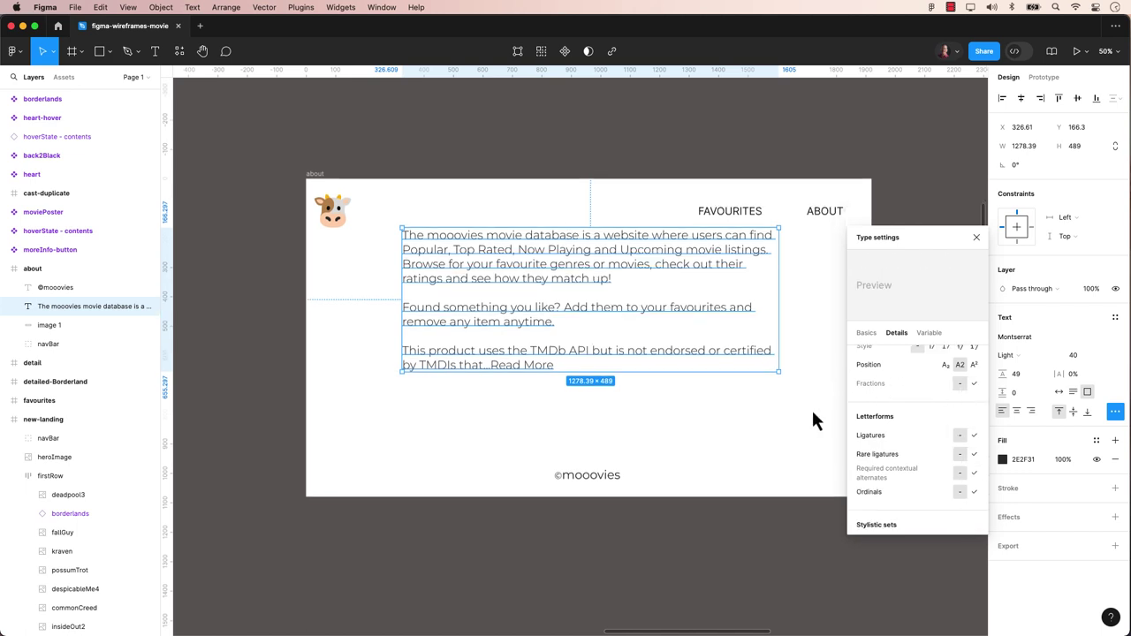
{"action": "left_click_drag", "start_coordinate": [987, 432], "coordinate": [985, 448]}
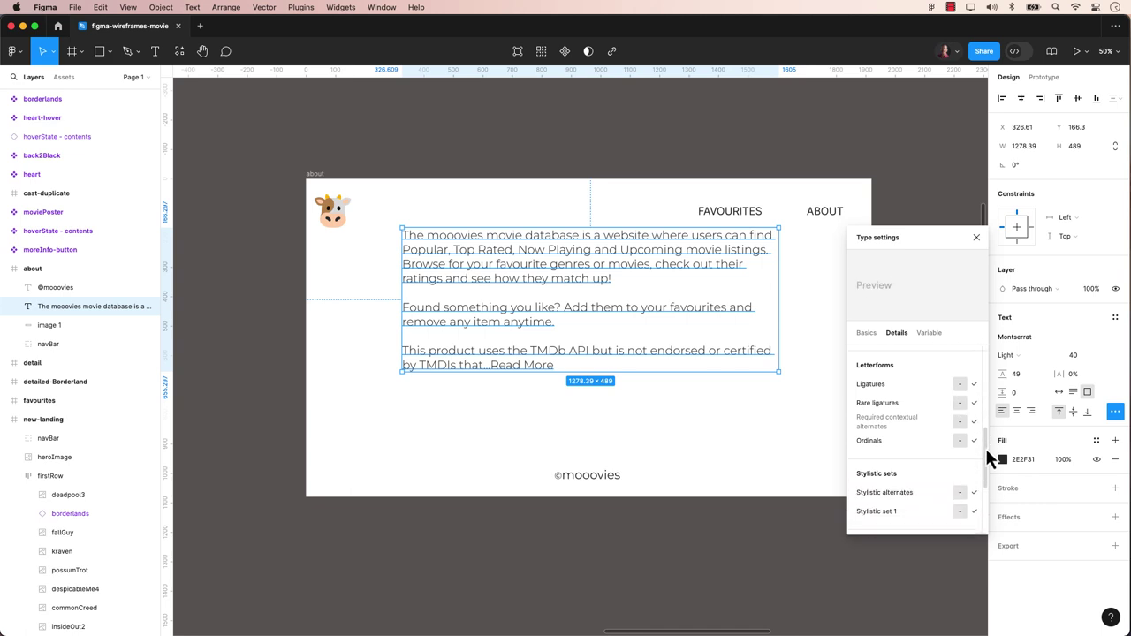
{"action": "left_click", "coordinate": [973, 385]}
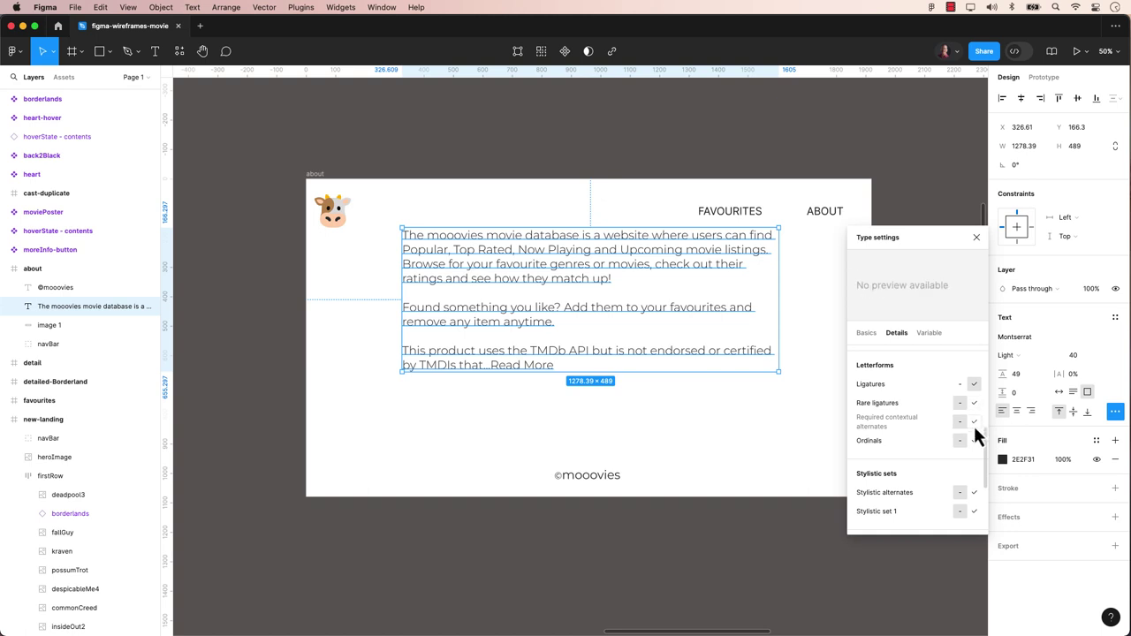
{"action": "left_click", "coordinate": [975, 422]}
Tick Stylistic set 1 in the paragraph's Stylistic sets details
{"action": "scroll", "coordinate": [977, 464], "scroll_direction": "down", "scroll_amount": 3}
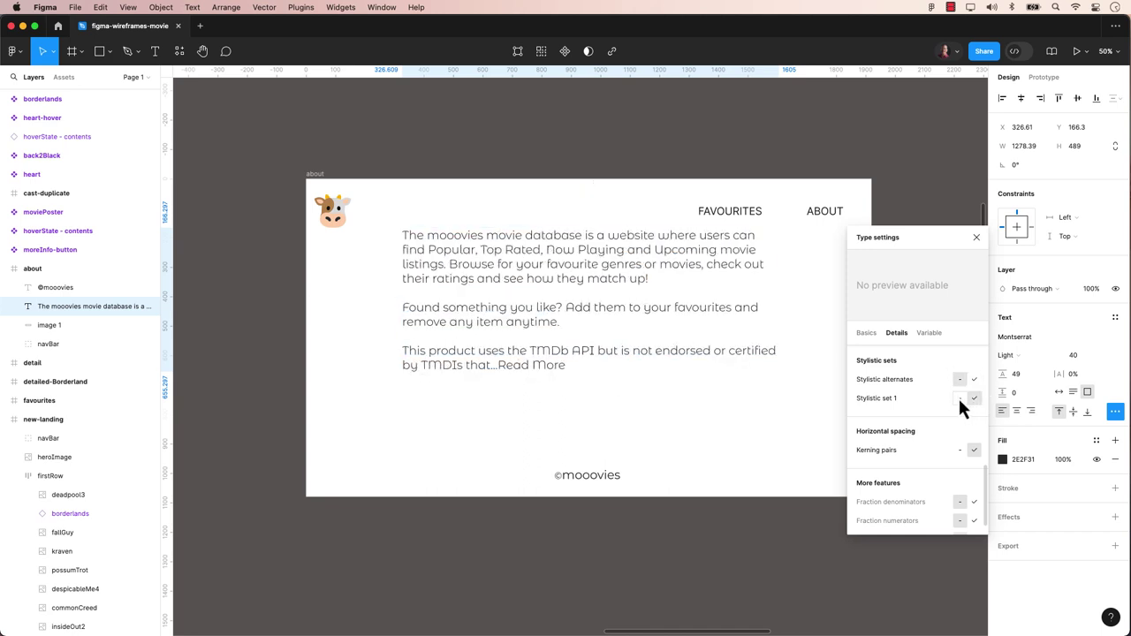
{"action": "left_click", "coordinate": [973, 400]}
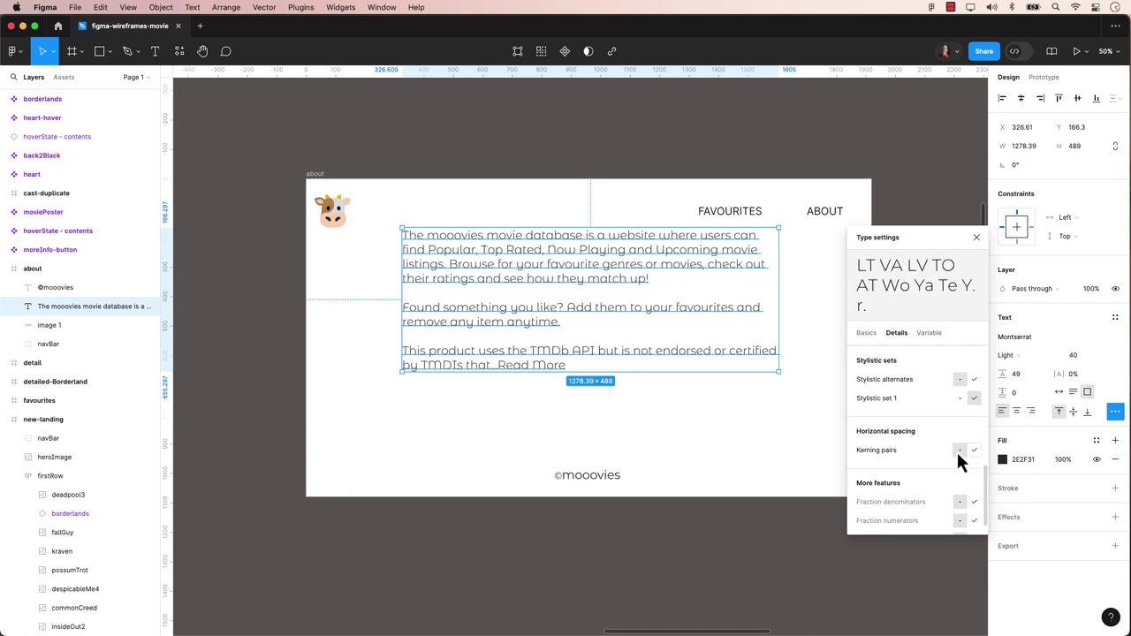
{"action": "scroll", "coordinate": [983, 469], "scroll_direction": "down", "scroll_amount": 1}
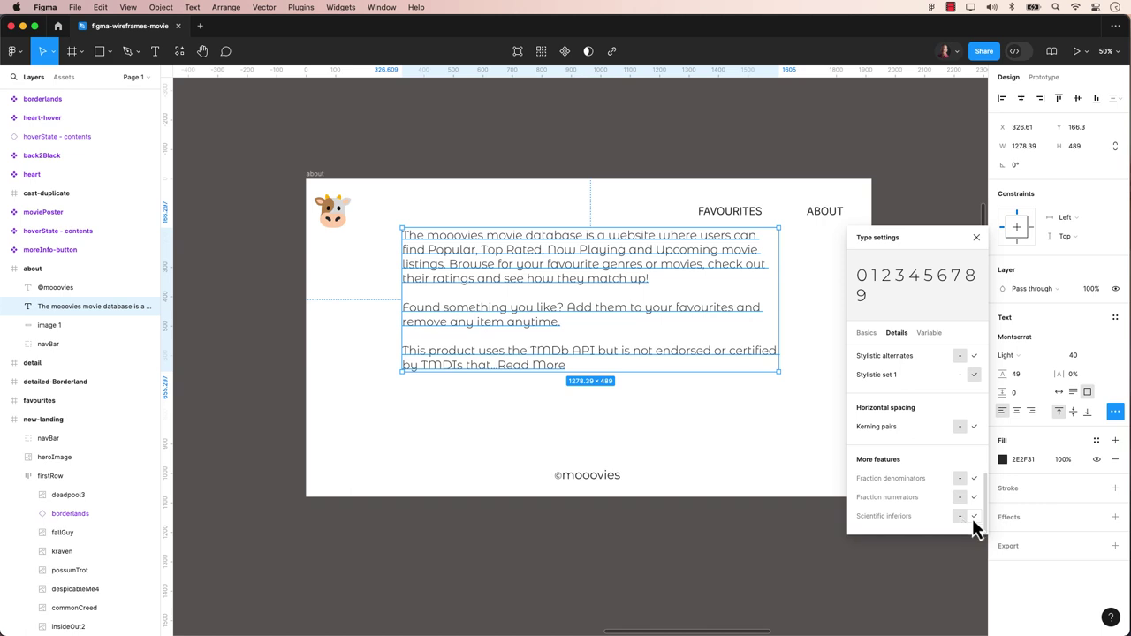
Try italic, then drag the variable Weight slider from 400 to 500
{"action": "key", "text": "super+i"}
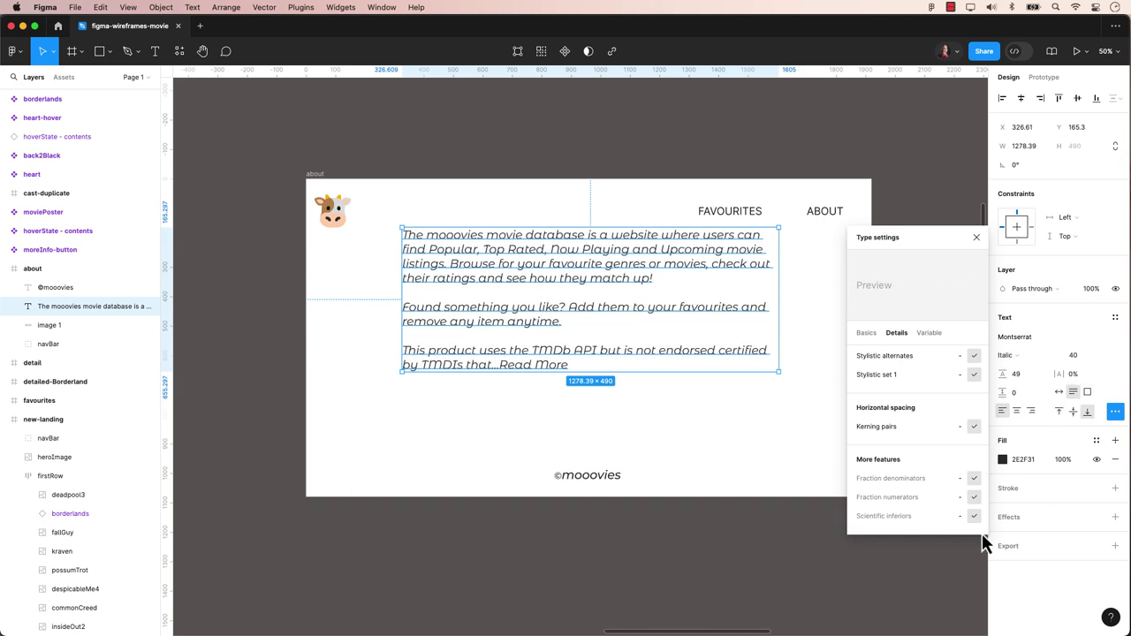
{"action": "left_click", "coordinate": [932, 334]}
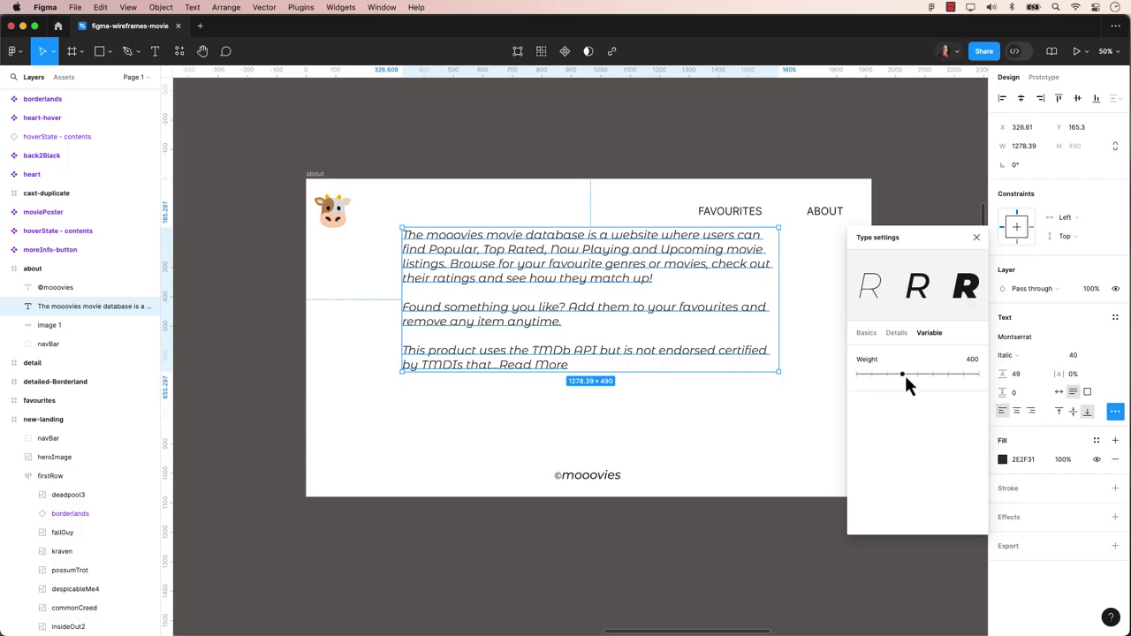
{"action": "left_click_drag", "start_coordinate": [905, 373], "coordinate": [963, 377]}
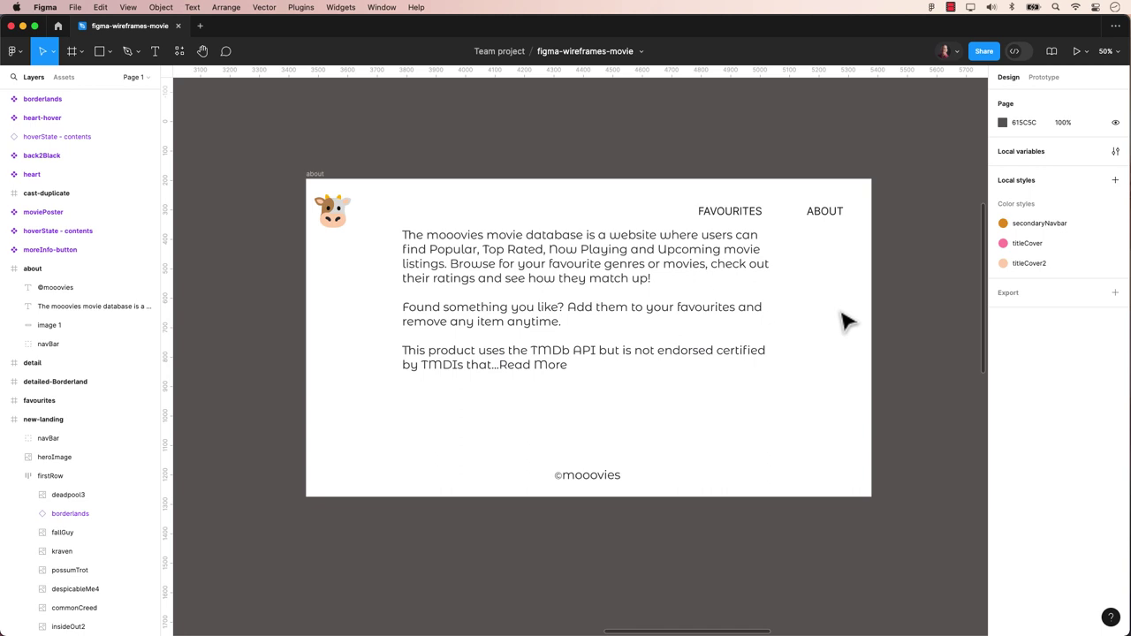
Select the phrase "Popular, Top Rated, Now Playing and Upcoming" and make it SemiBold
{"action": "left_click", "coordinate": [455, 260]}
{"action": "double_click", "coordinate": [432, 250]}
{"action": "left_click_drag", "start_coordinate": [429, 249], "coordinate": [718, 253]}
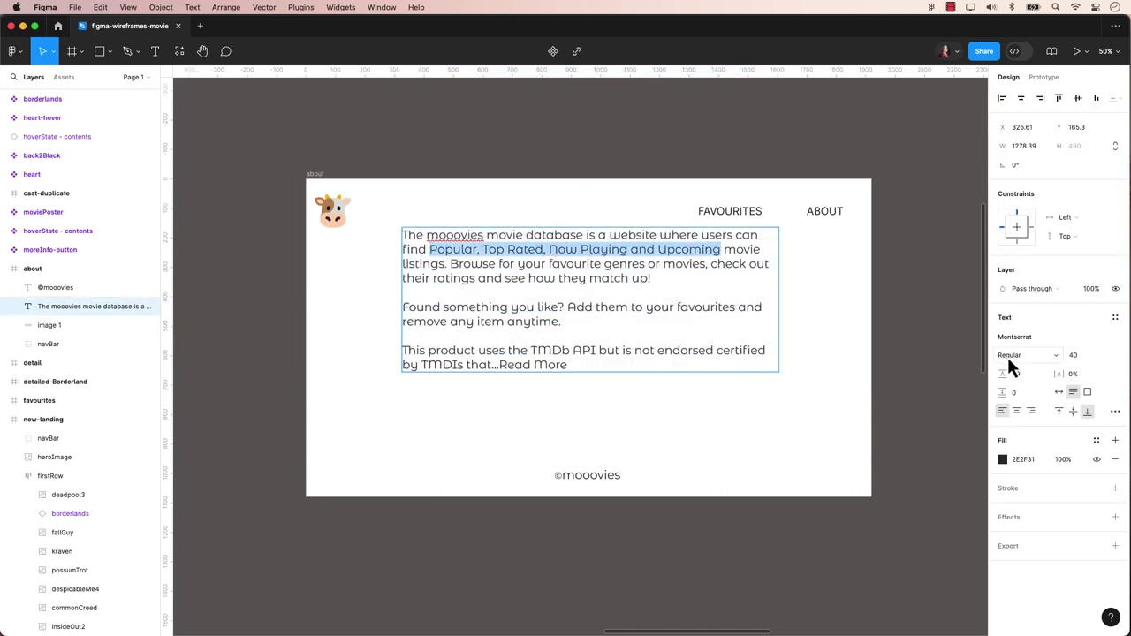
{"action": "left_click", "coordinate": [1009, 355]}
{"action": "left_click", "coordinate": [1030, 361]}
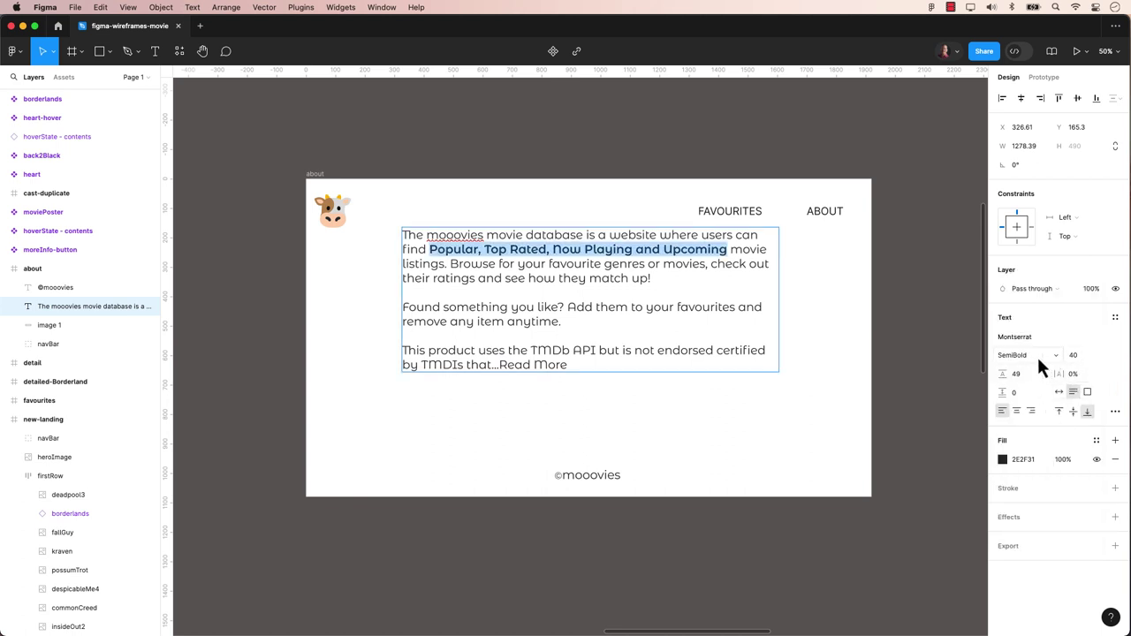
Colour the phrase red (FA0404) and set it in small caps
{"action": "left_click", "coordinate": [1003, 460]}
{"action": "left_click", "coordinate": [986, 341]}
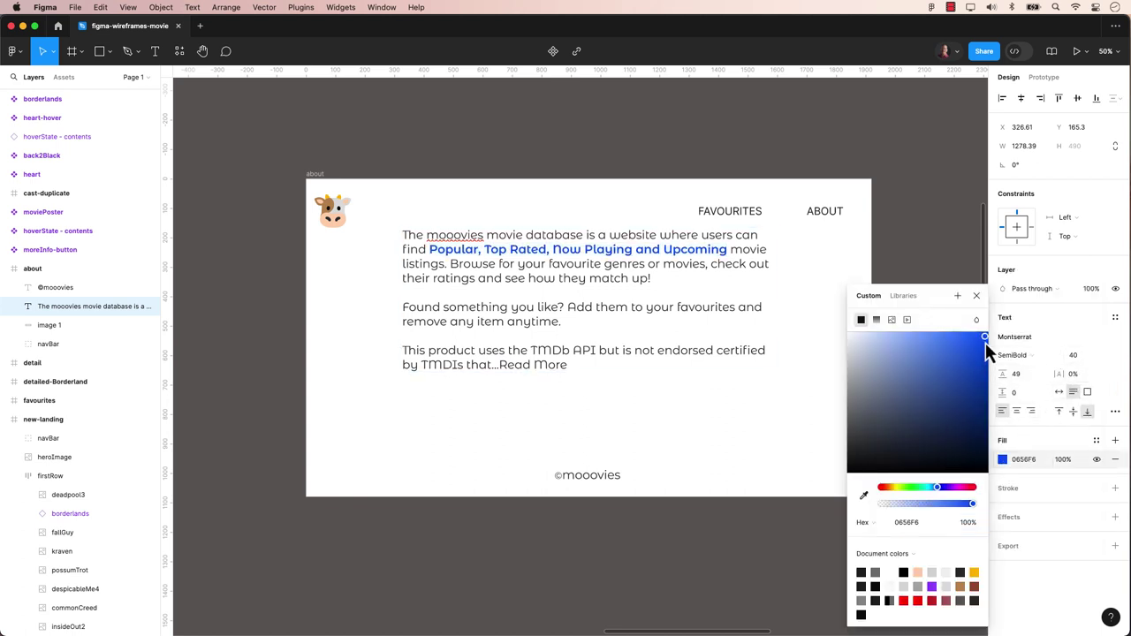
{"action": "left_click", "coordinate": [917, 601]}
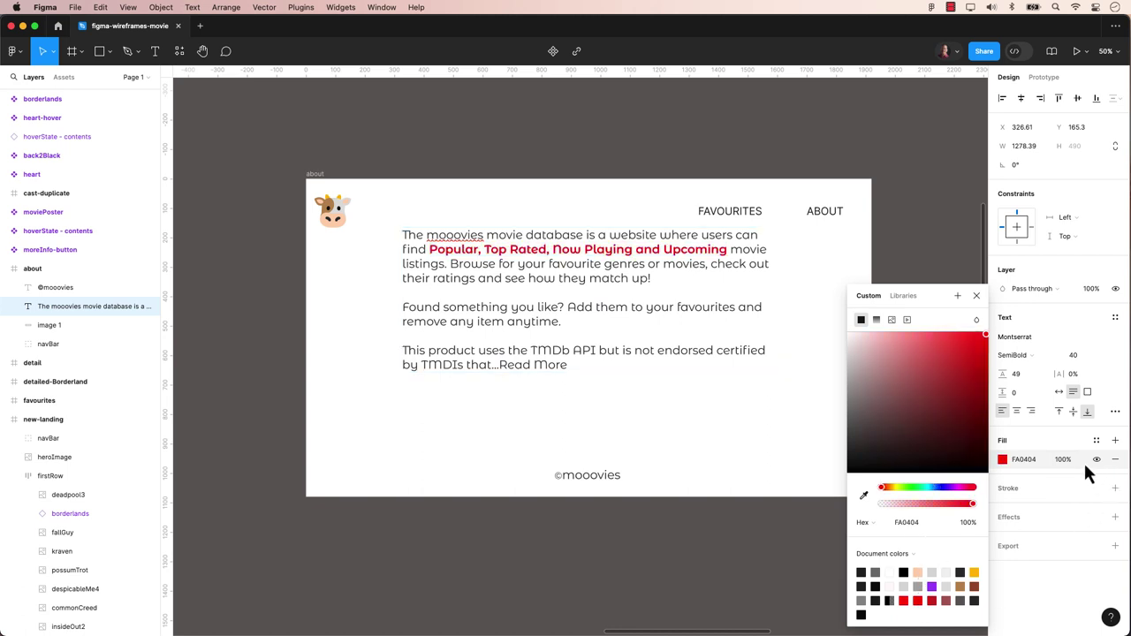
{"action": "left_click", "coordinate": [1116, 412]}
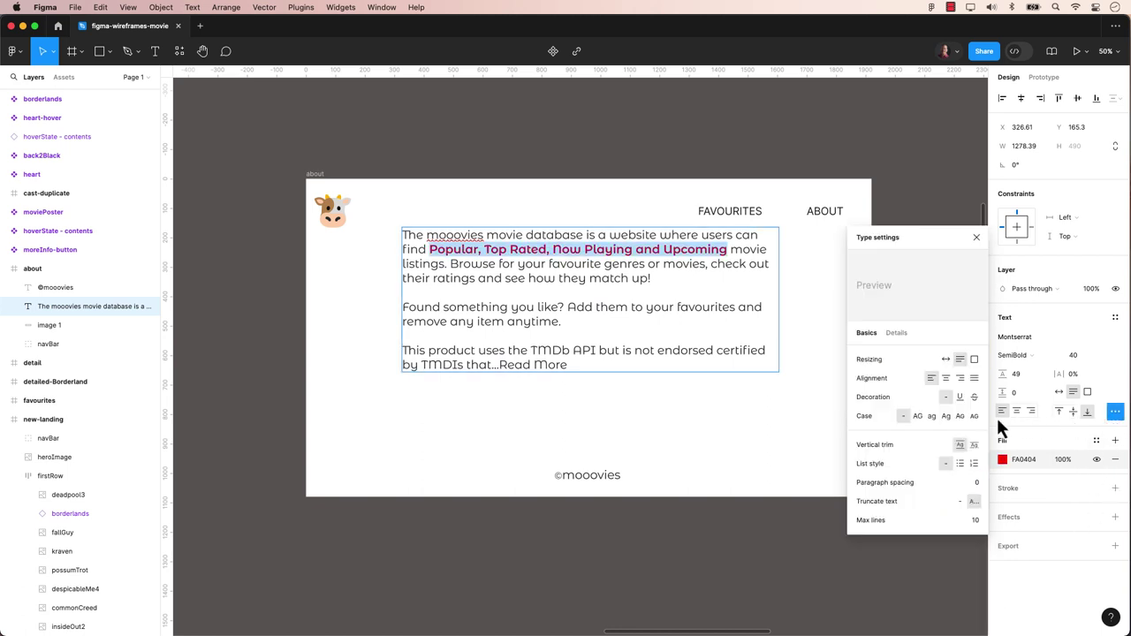
{"action": "left_click", "coordinate": [961, 417]}
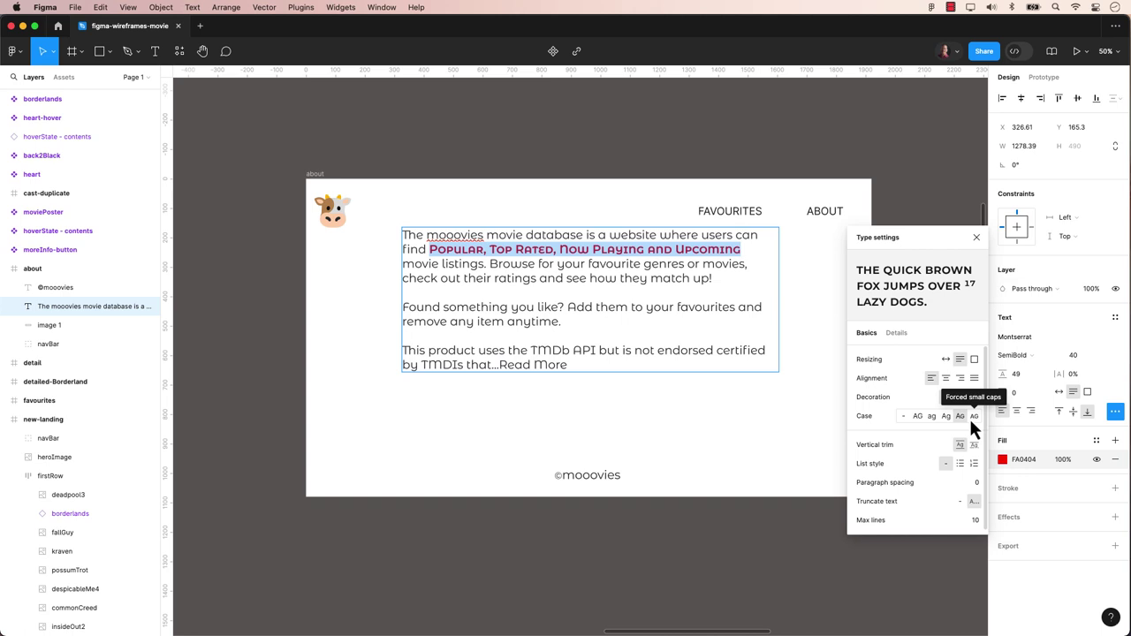